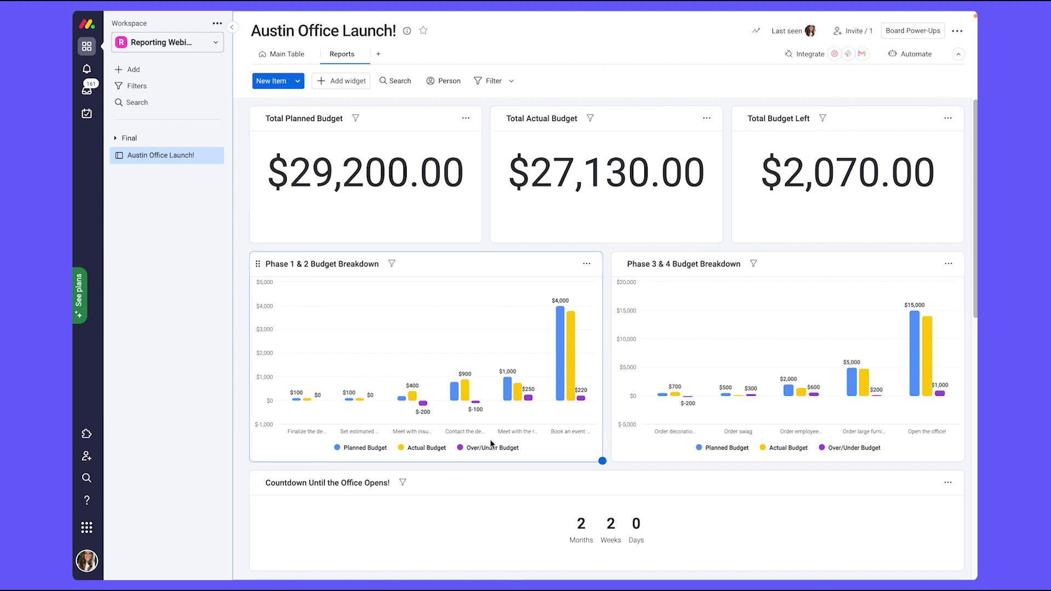
Step: Add a new view named Dashboard to the Austin Office Launch! board, then return to Reports
mouse_move(526, 356)
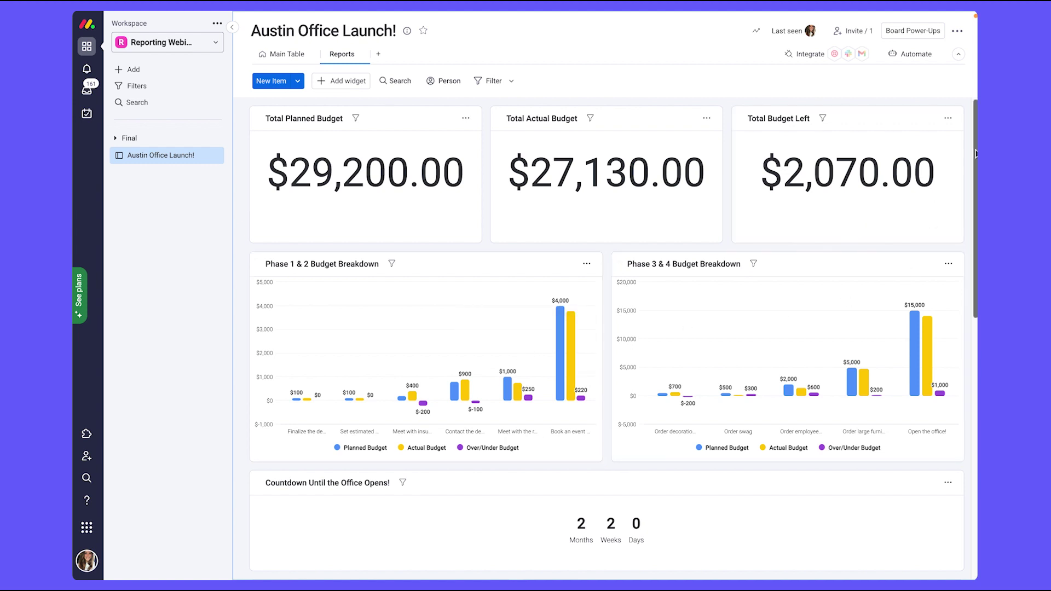
drag(976, 154, 976, 416)
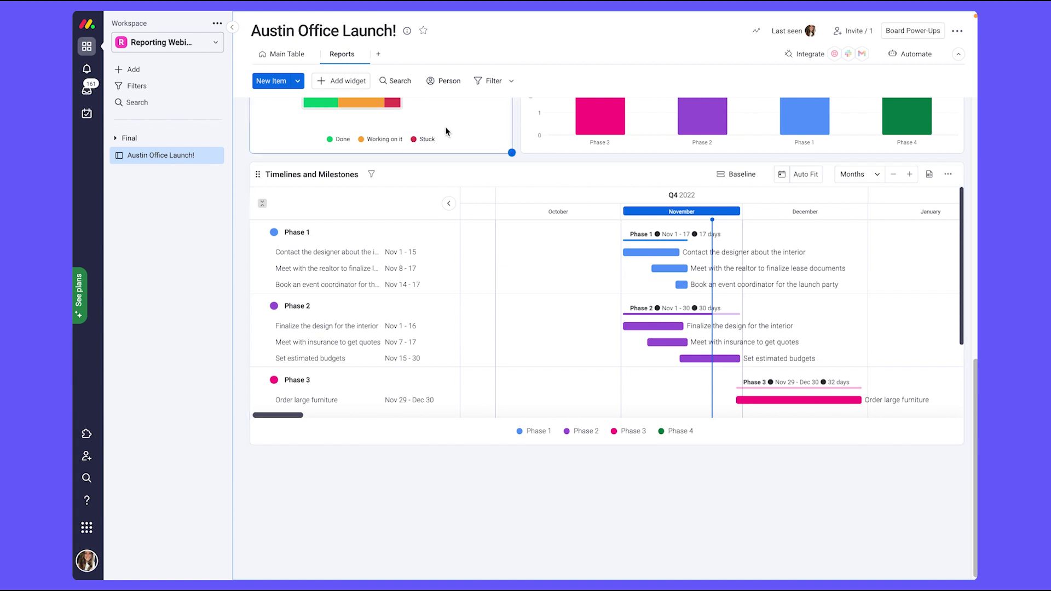
click(379, 55)
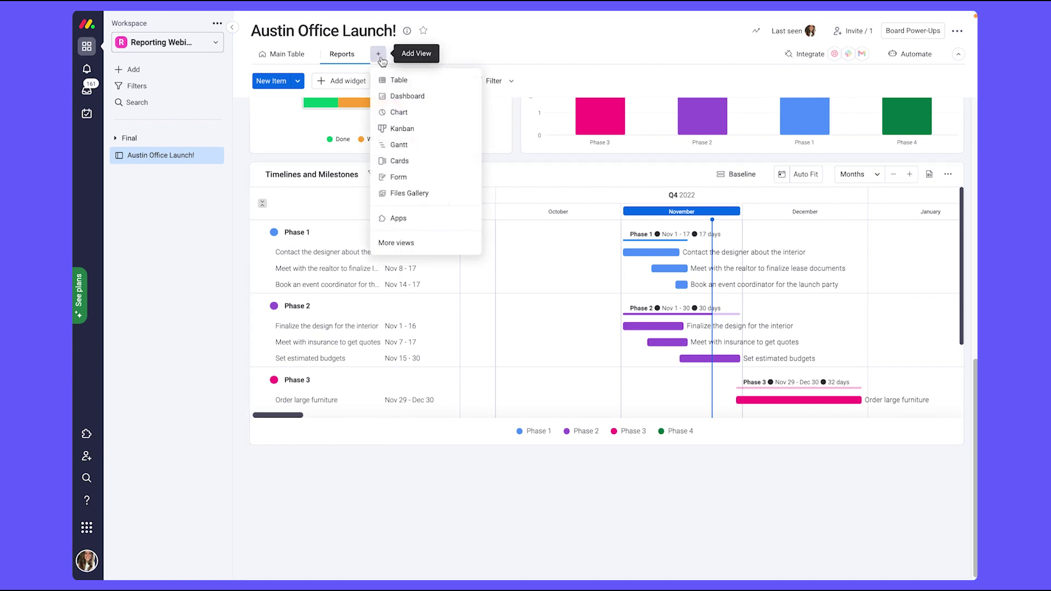
click(406, 96)
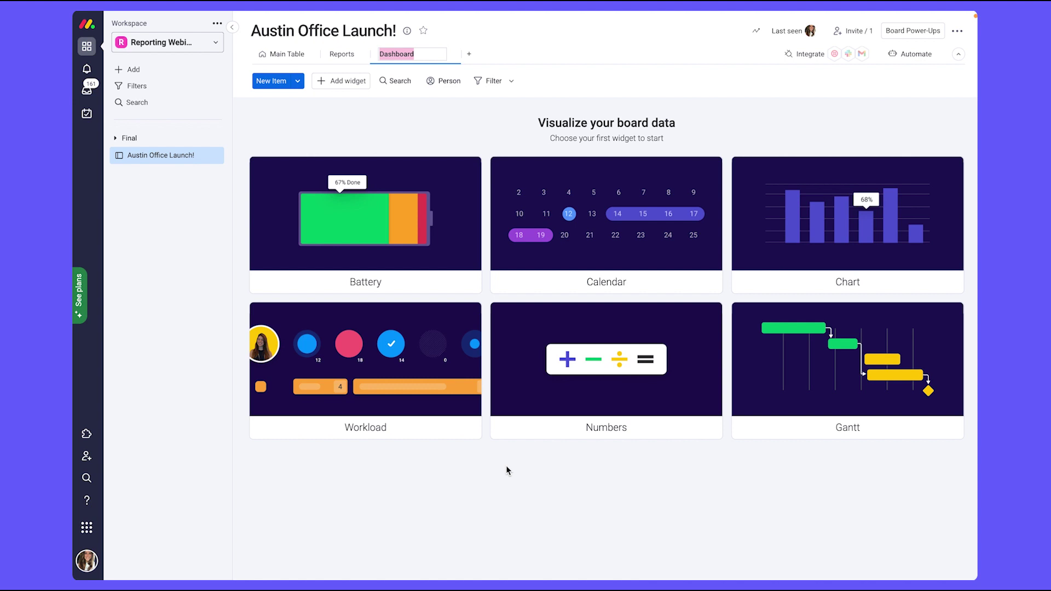
click(486, 144)
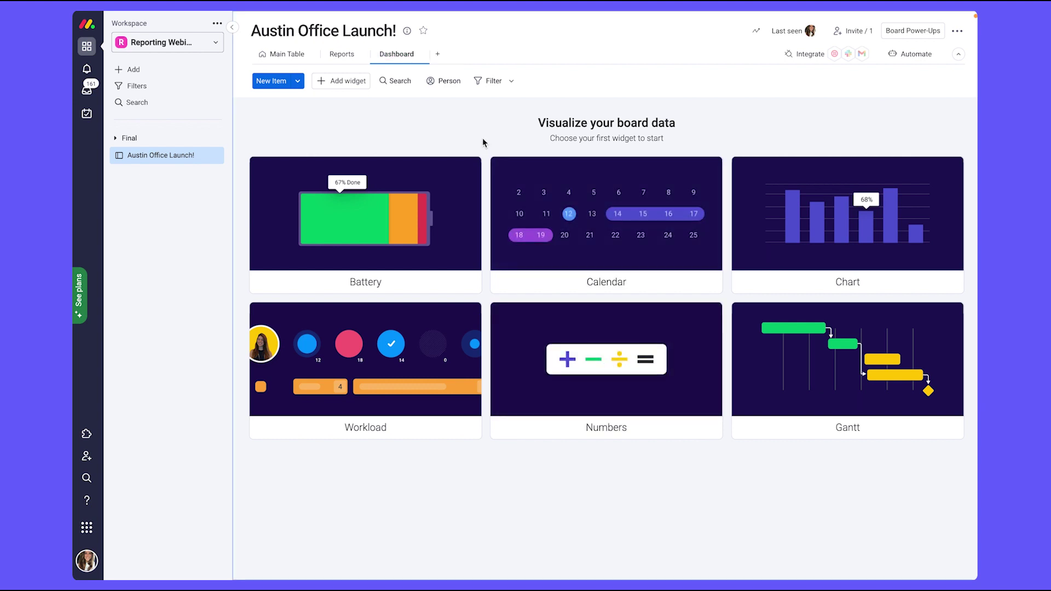
click(342, 60)
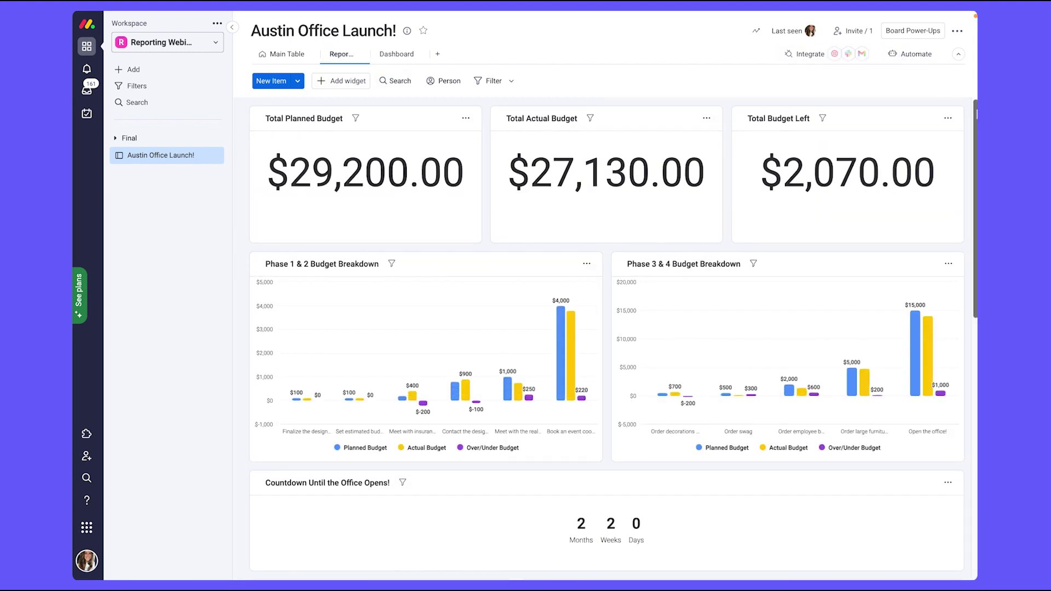
Step: Delete the empty Dashboard view and dismiss the 'View deleted successfully' message
drag(977, 114, 976, 374)
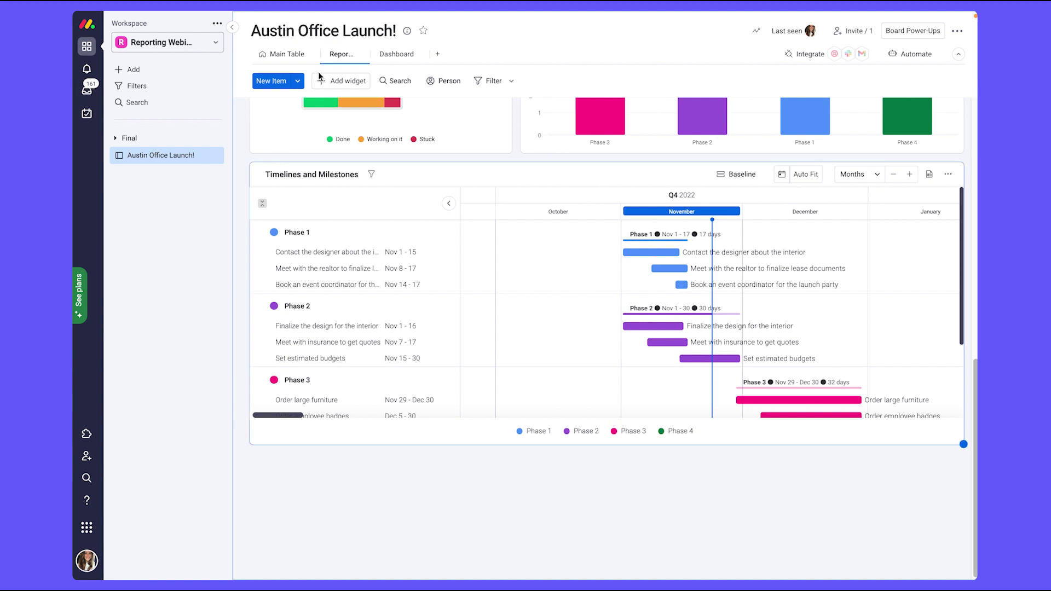
click(421, 54)
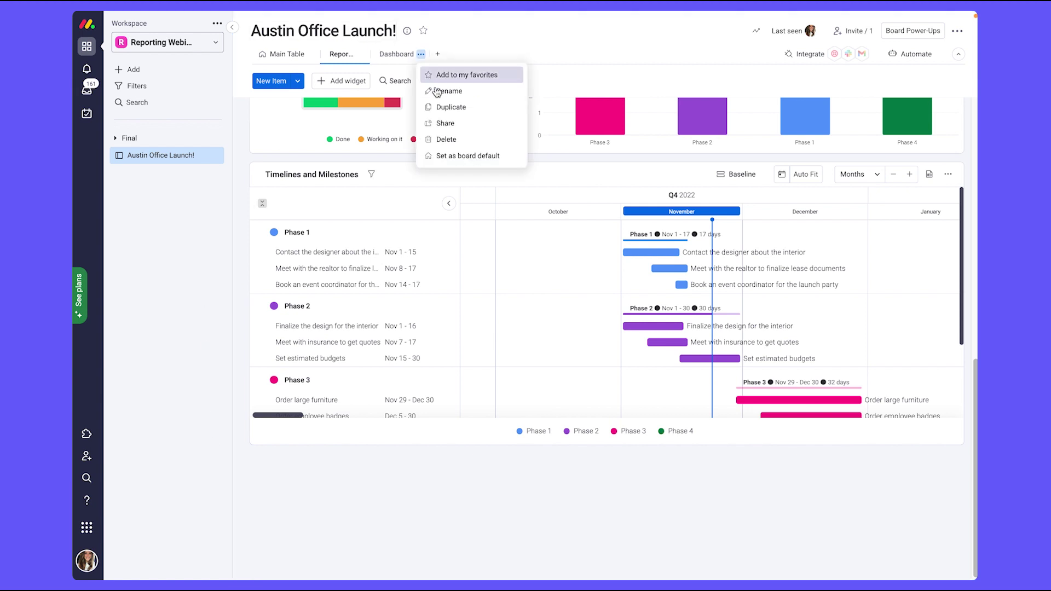
click(451, 140)
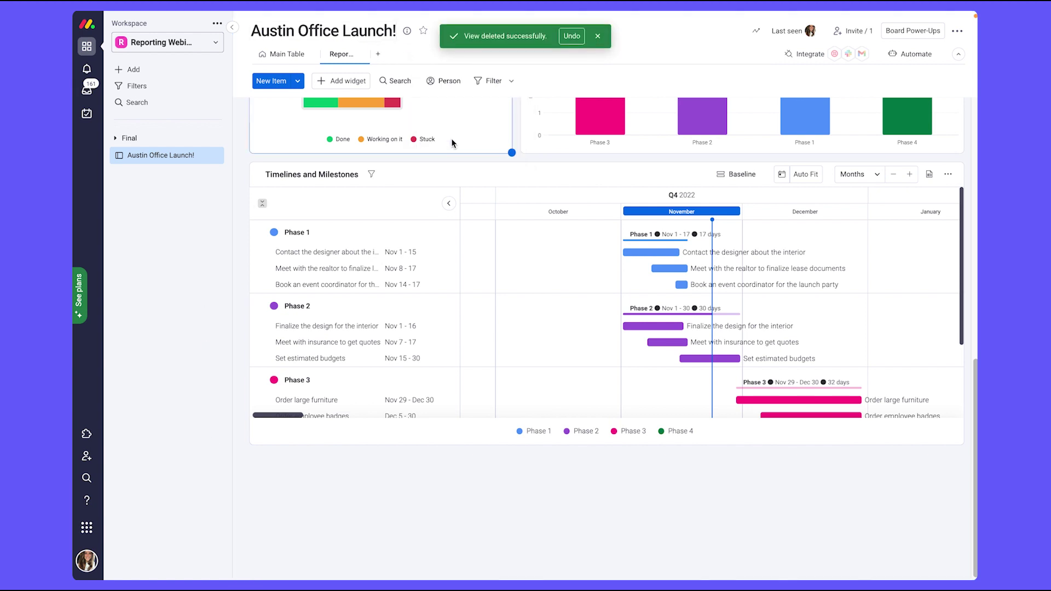
click(598, 36)
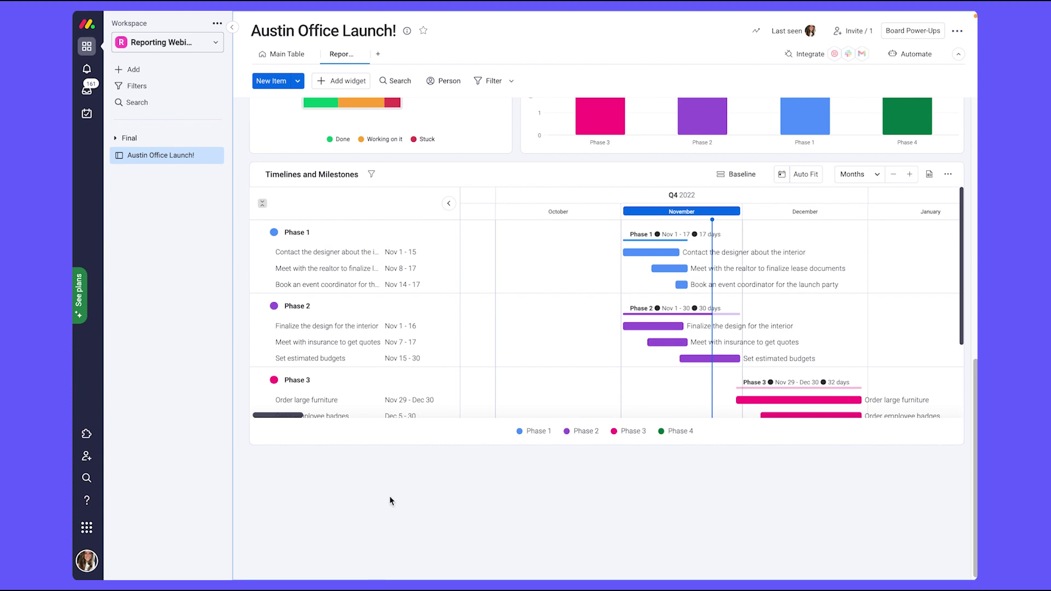
Step: Search the widget catalogue for 'text', add the Text widget, and stretch it to full width
click(338, 82)
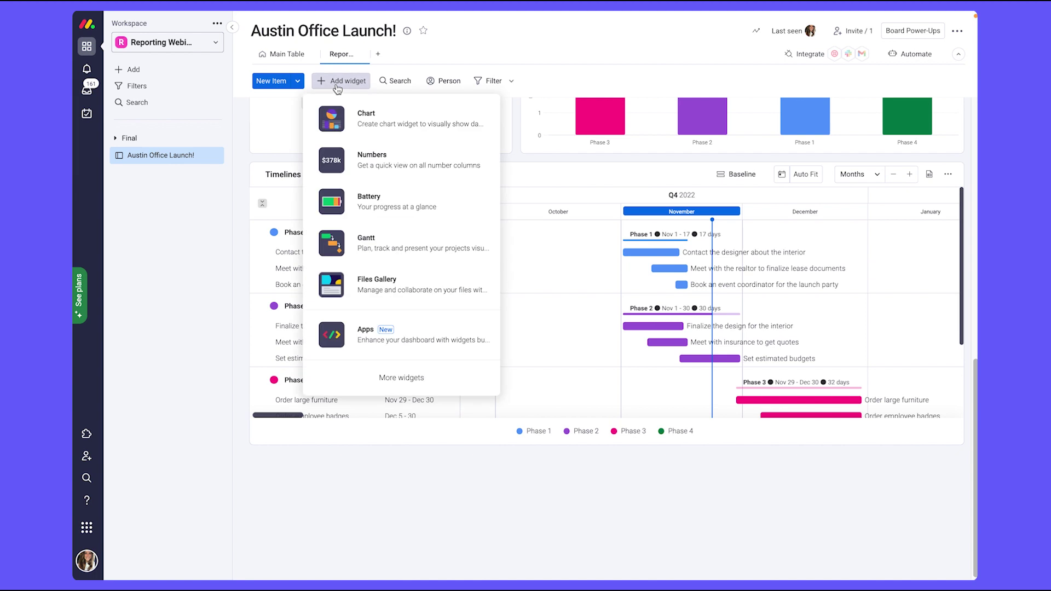
click(387, 377)
text(text)
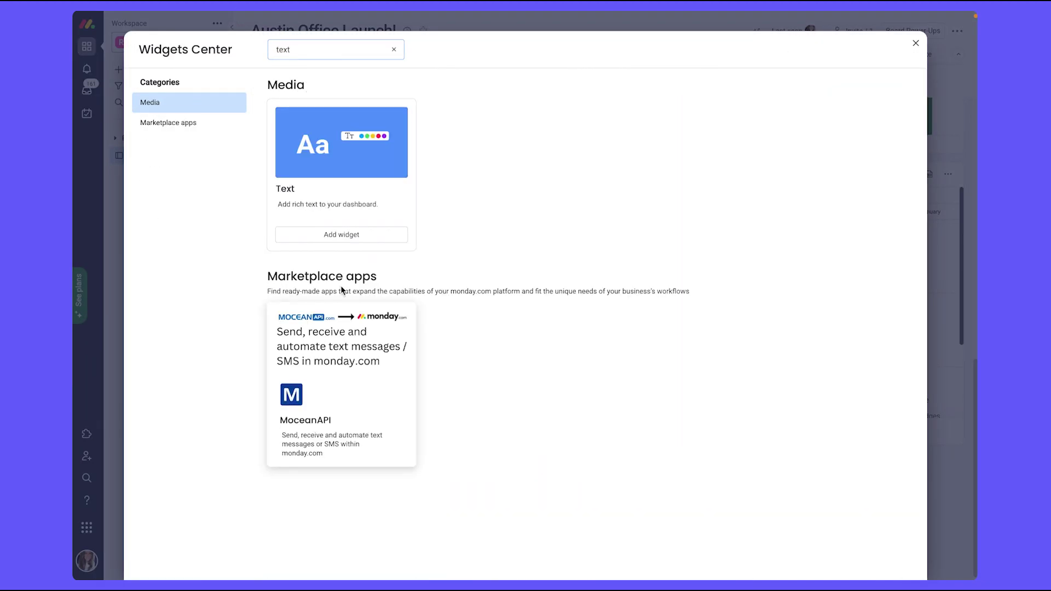
click(314, 234)
scroll(552, 551, up, 3)
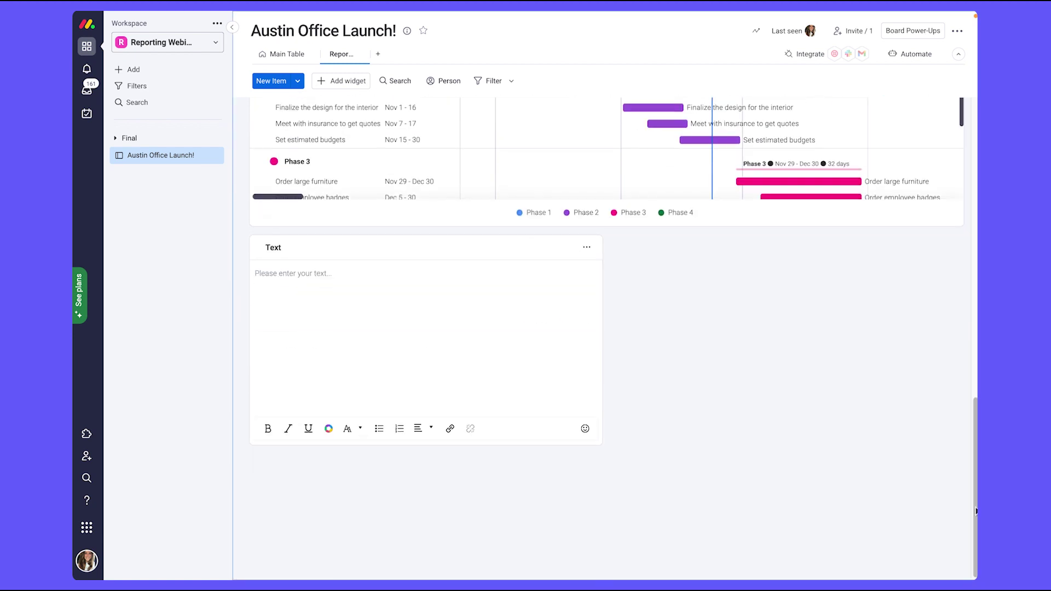
drag(602, 445, 969, 474)
Step: Type 'TEAM LEAD REPORT' into the empty Text widget and select the whole line
click(274, 379)
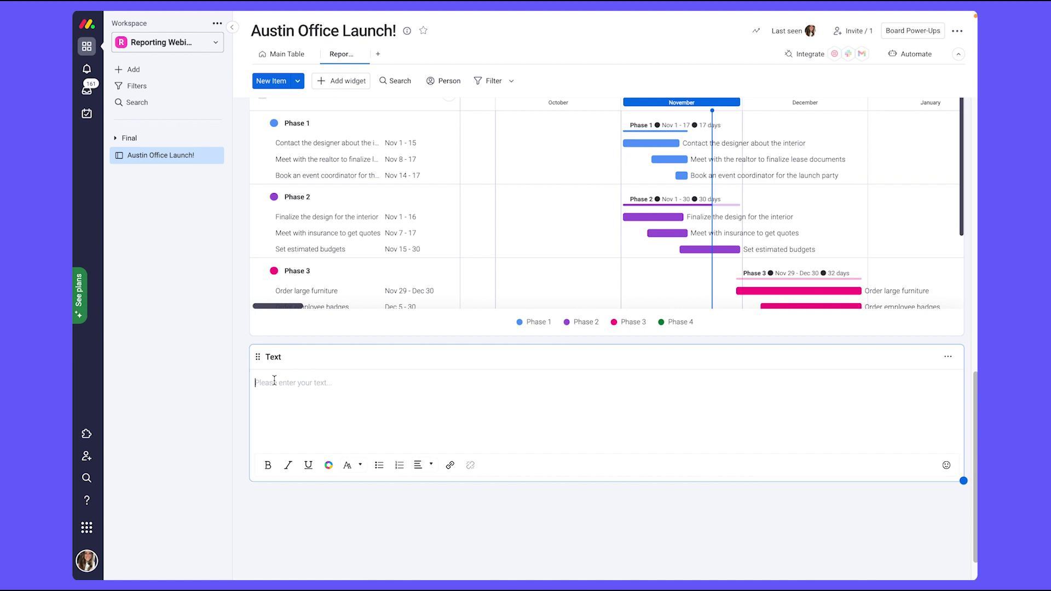
text(TEAM LEAD REPORT)
drag(336, 381, 252, 383)
click(275, 379)
triple_click(273, 379)
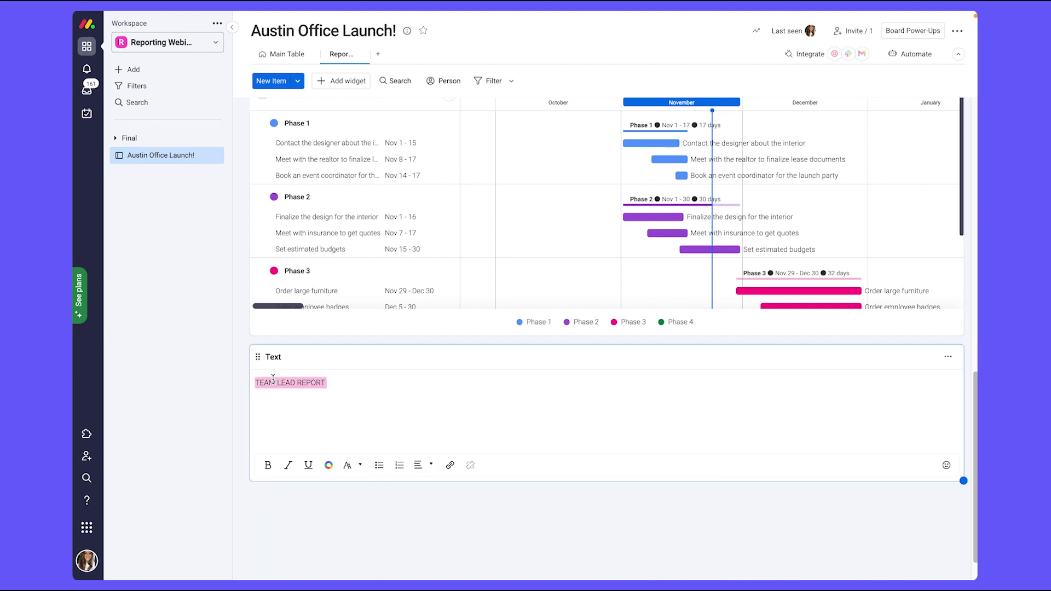
Step: Format the heading bold, pink, size 72 and centered
click(267, 467)
click(327, 467)
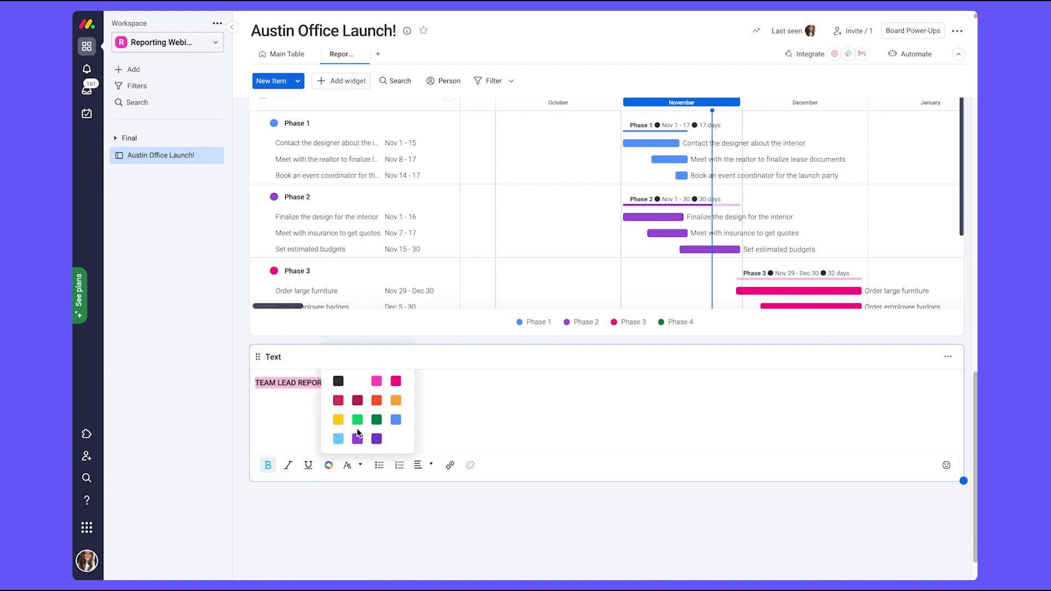
click(396, 383)
click(361, 466)
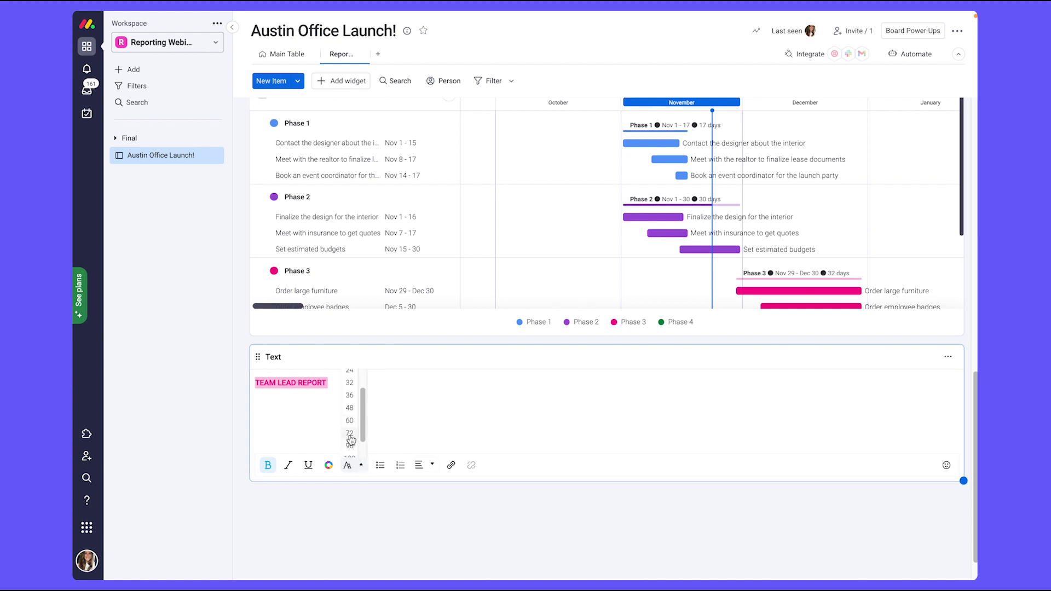
click(350, 449)
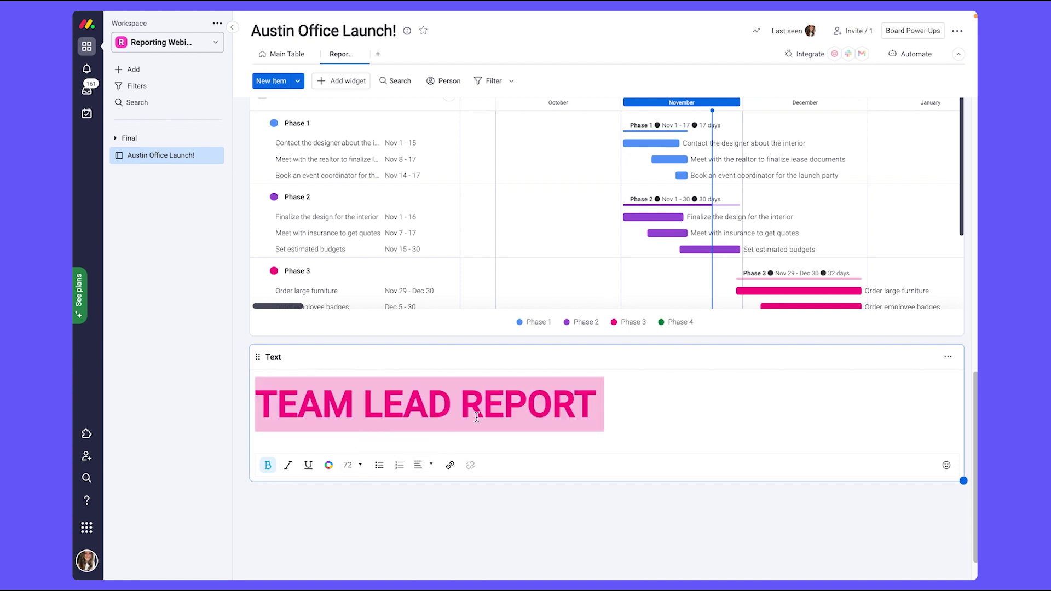
click(434, 466)
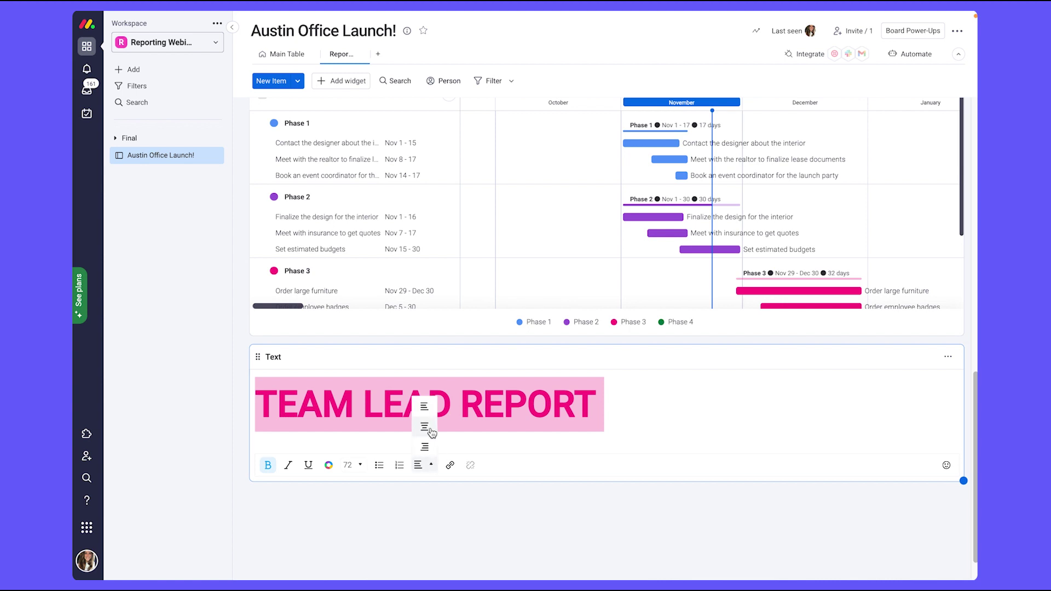
click(430, 427)
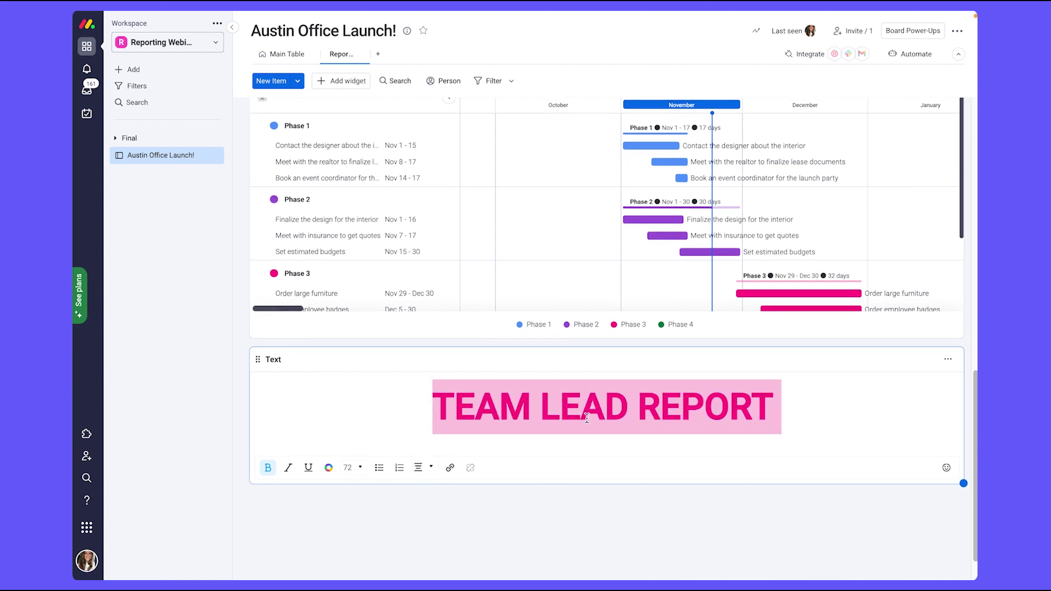
click(498, 520)
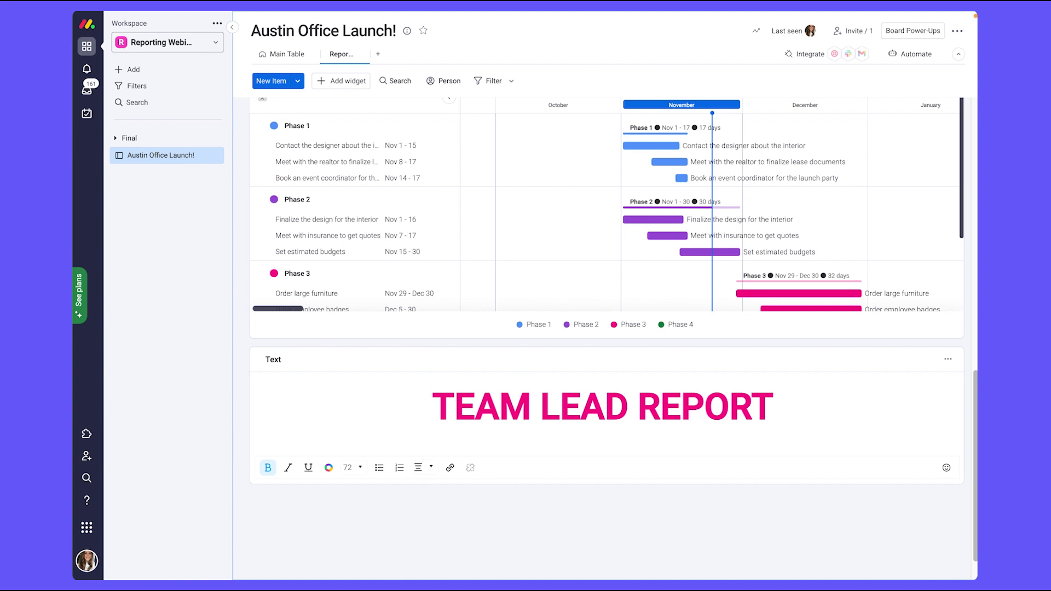
mouse_move(975, 404)
mouse_down()
mouse_move(975, 200)
mouse_move(976, 419)
mouse_up()
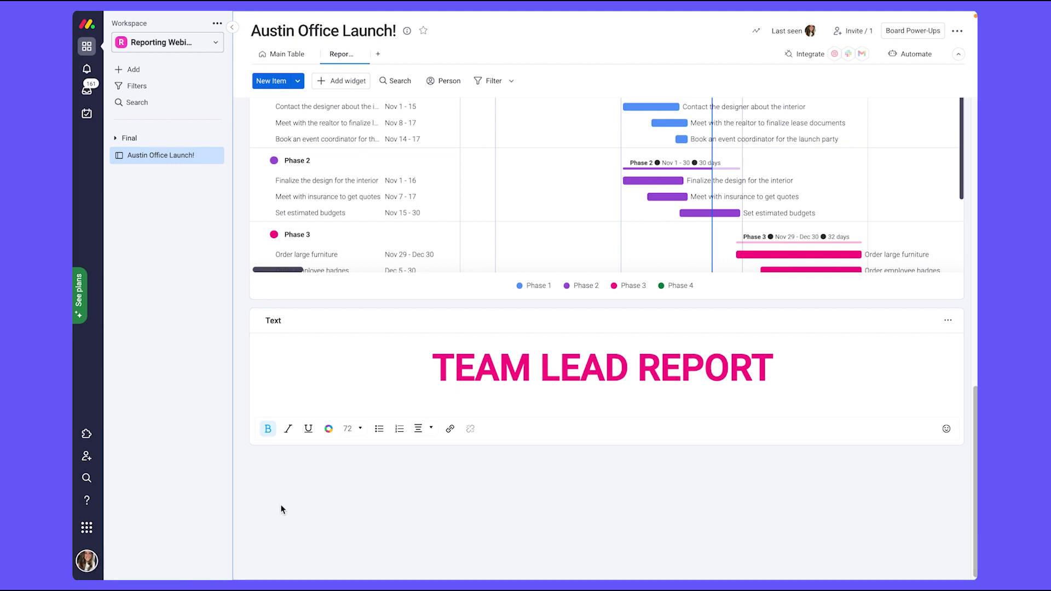
click(282, 54)
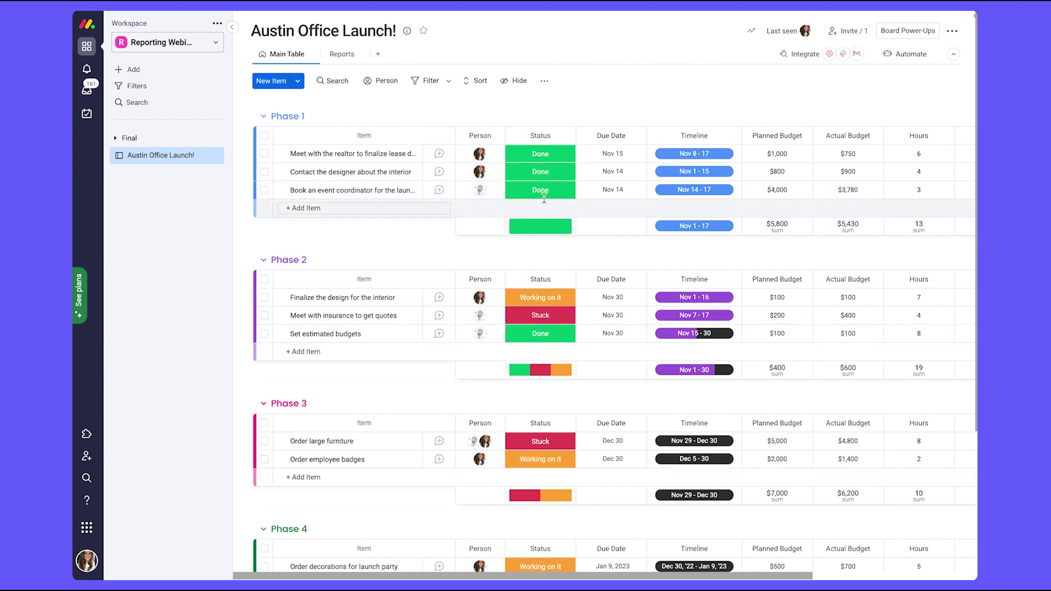
click(342, 55)
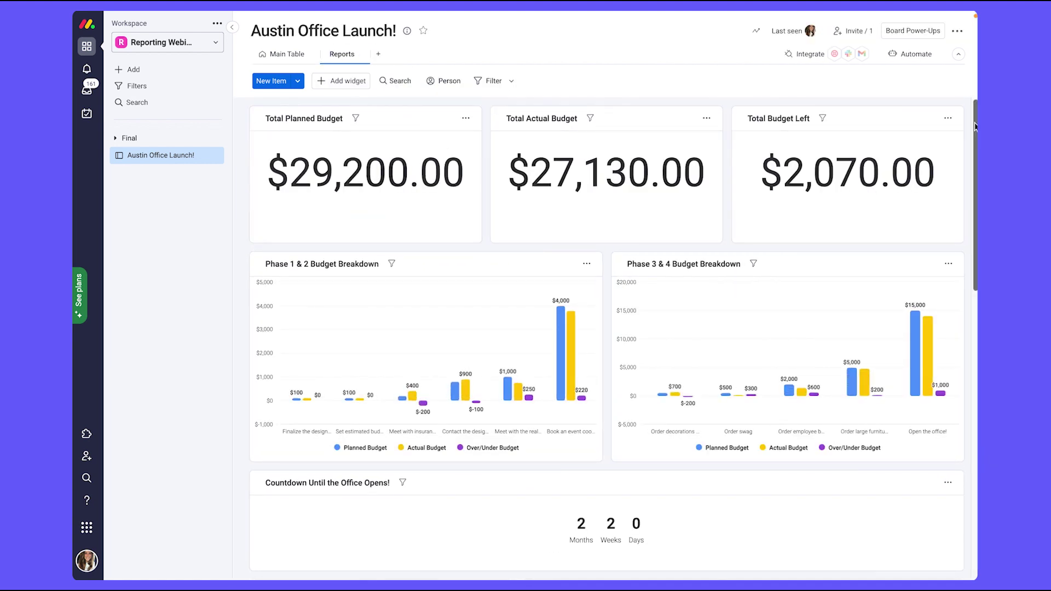
drag(975, 129, 954, 410)
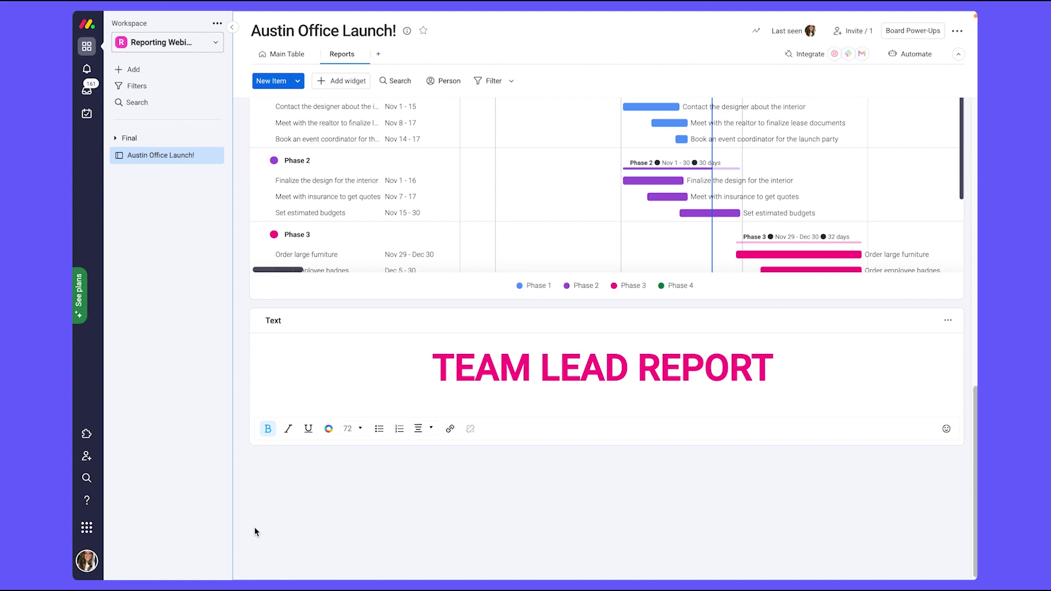
Step: Search the widget catalogue for 'llama', add the Llama farm widget, and drag it larger
click(344, 81)
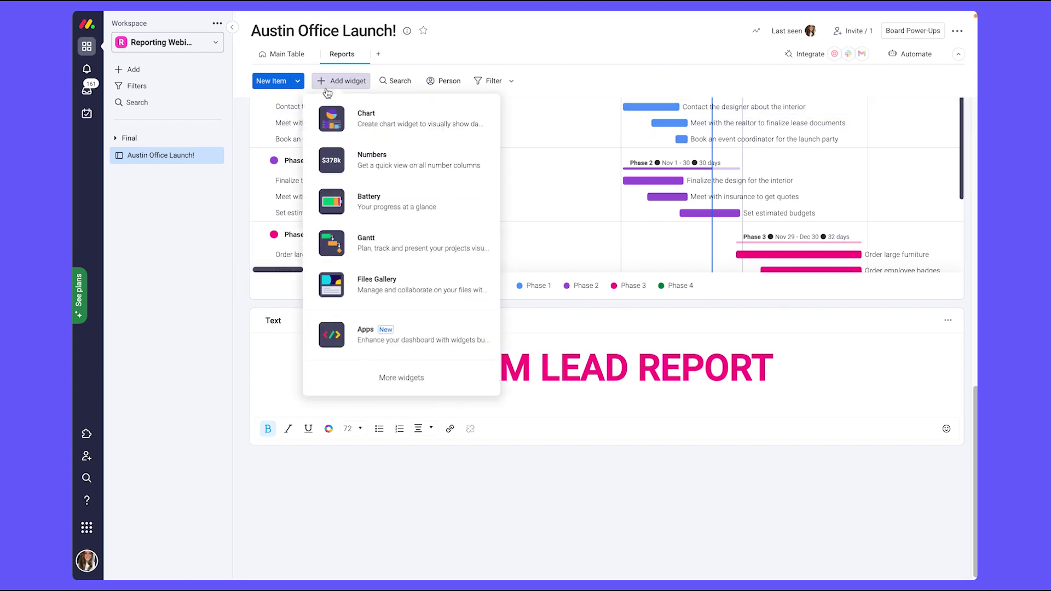
click(385, 378)
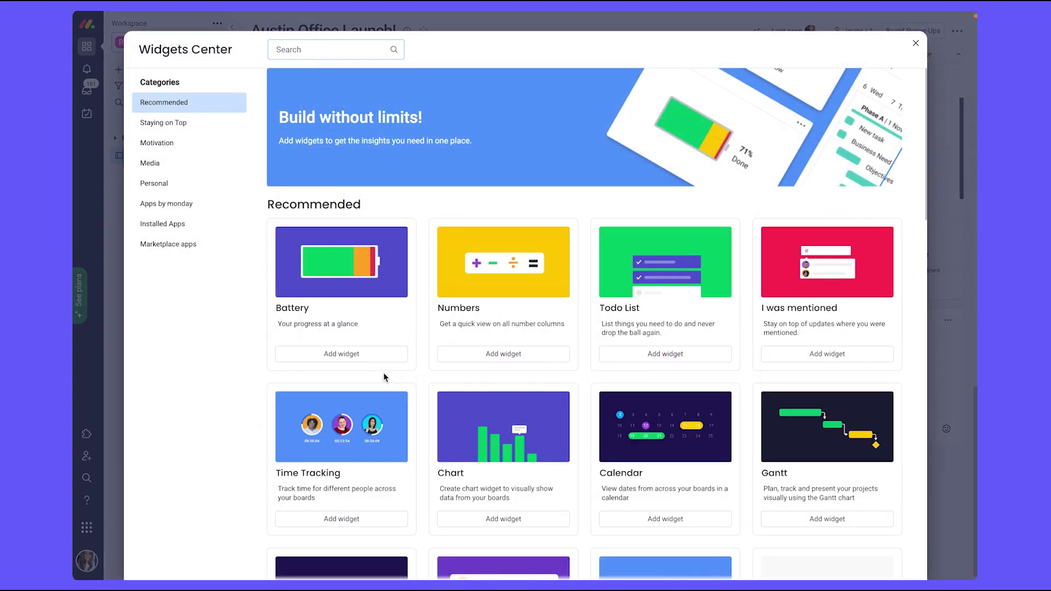
text(llama)
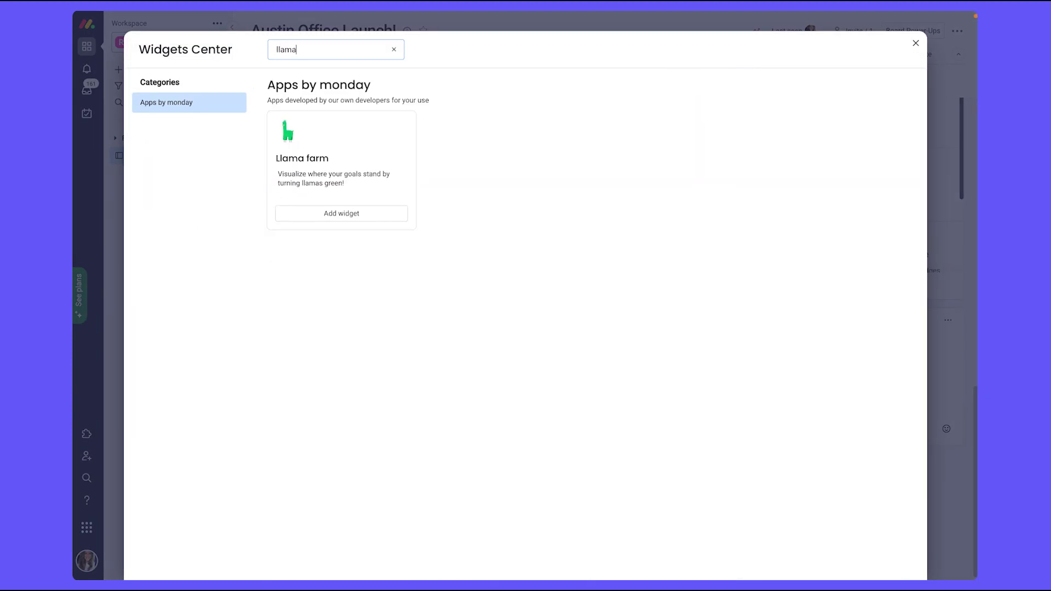
click(307, 214)
scroll(307, 215, up, 5)
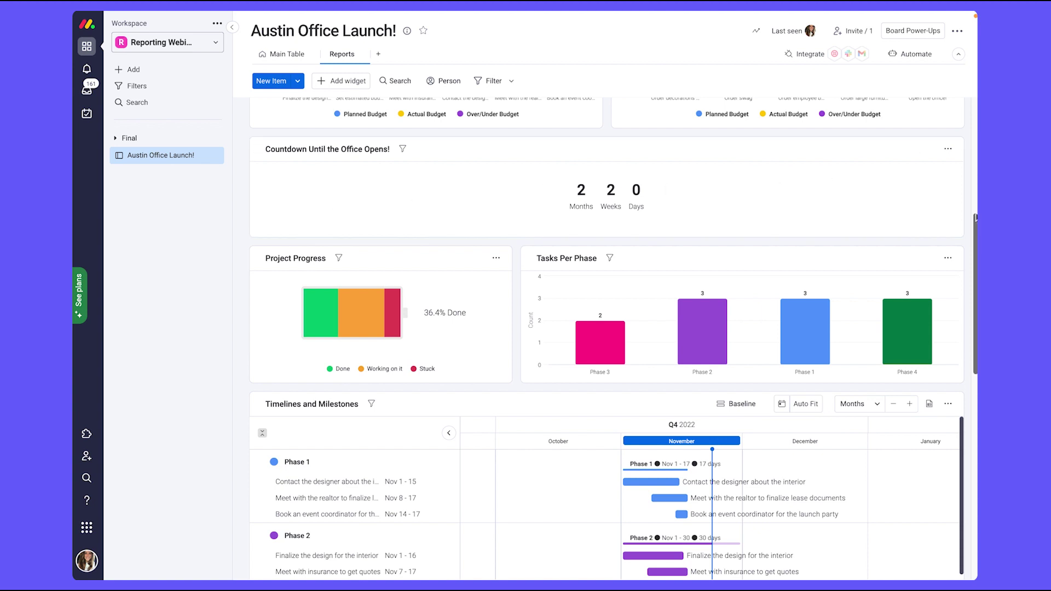
drag(976, 232, 972, 435)
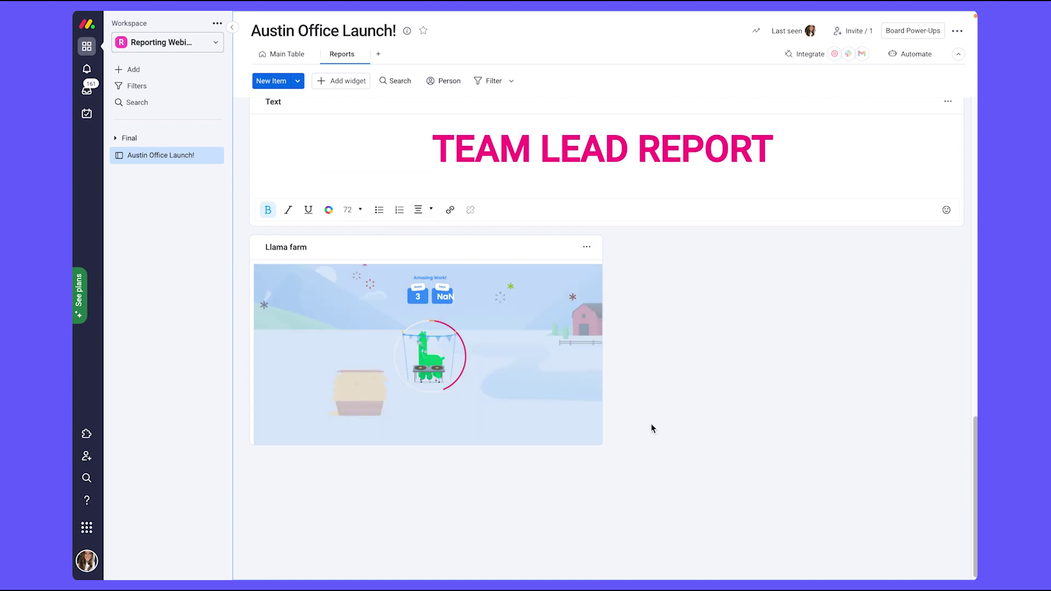
Step: Widen the Llama farm widget to full width and retitle it 'Status Per Task'
drag(602, 446, 964, 445)
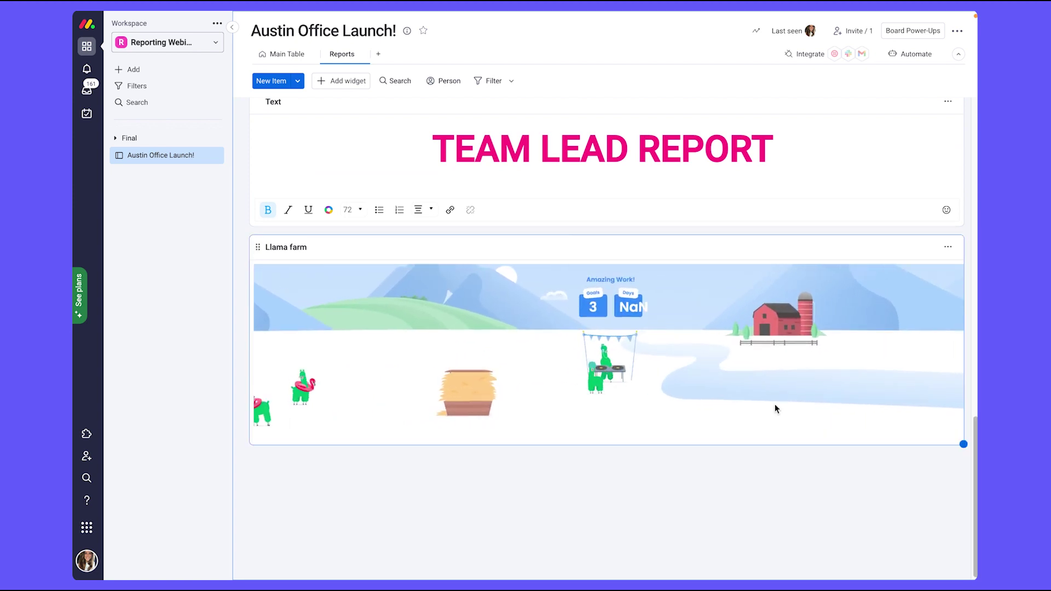
click(282, 247)
text(Status Per Task)
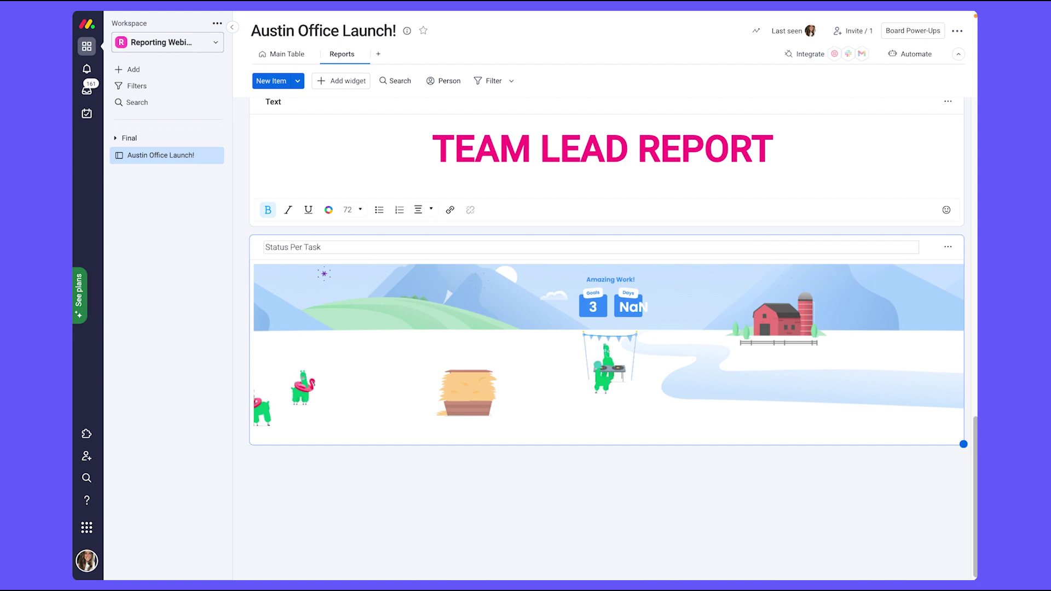
click(175, 353)
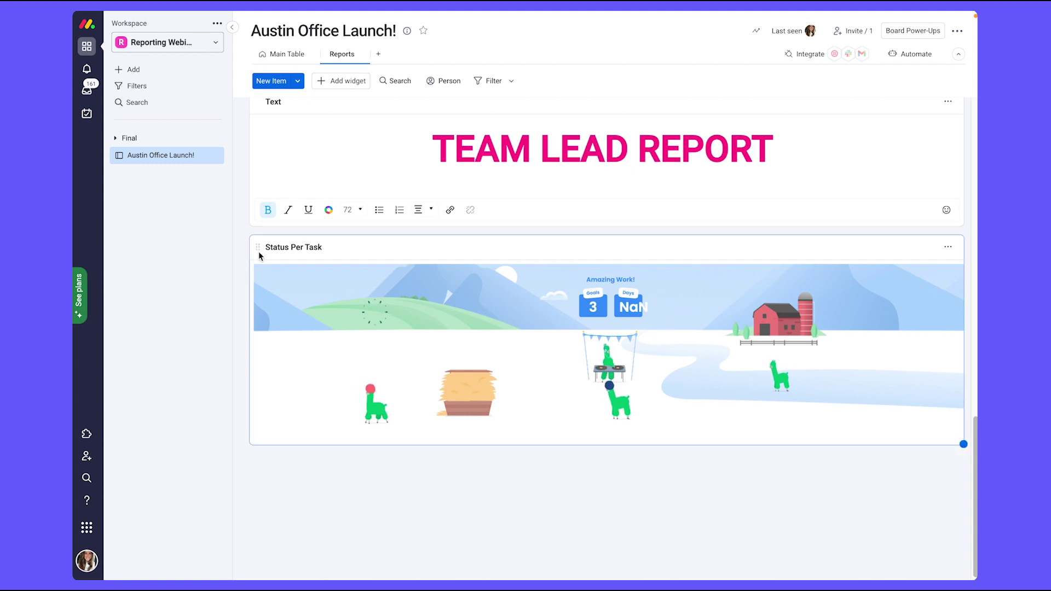
click(284, 61)
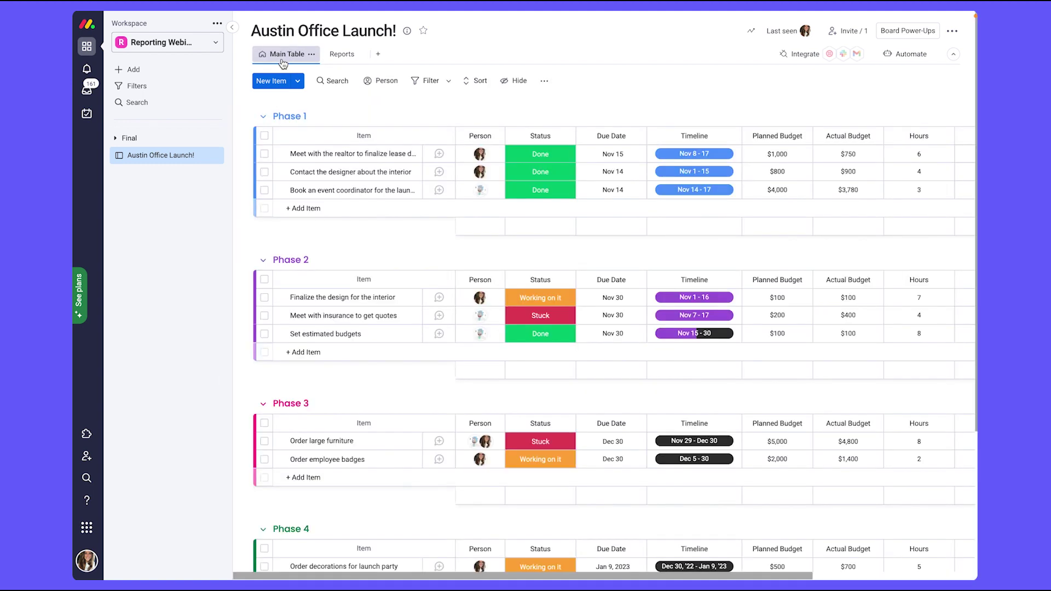
scroll(721, 190, right, 3)
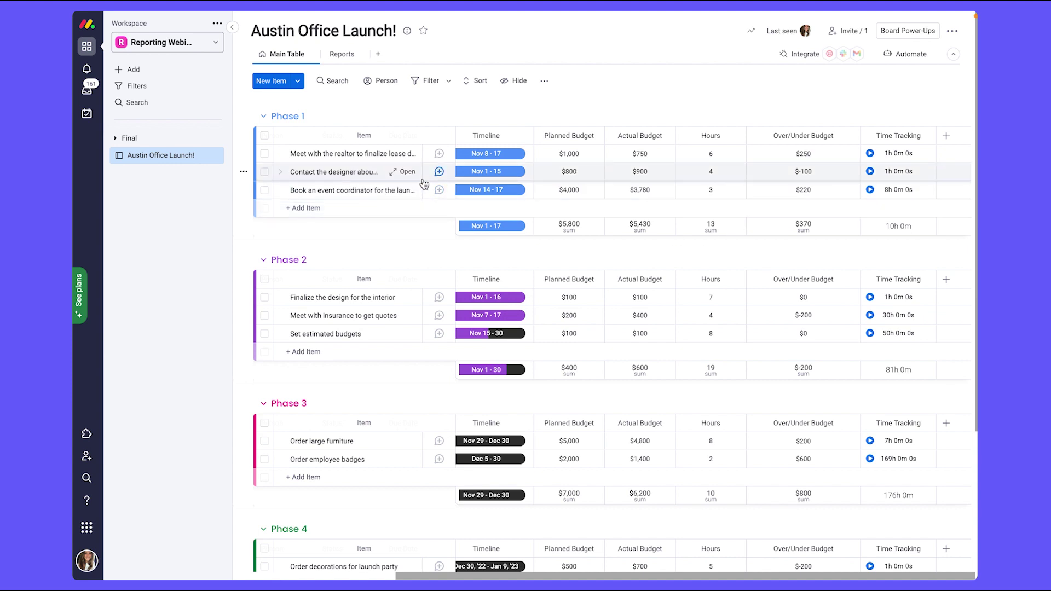
click(345, 59)
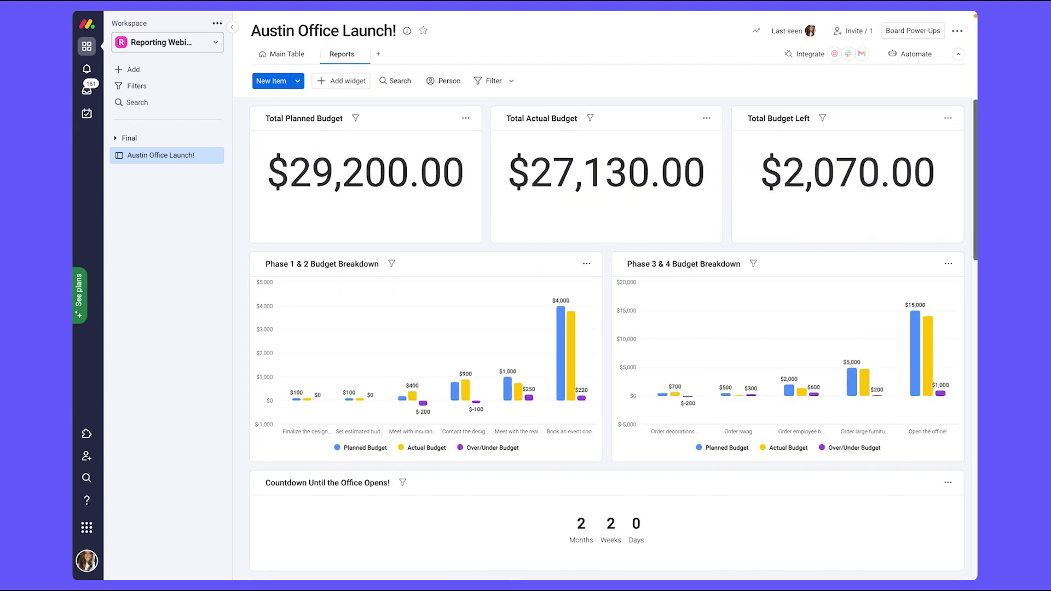
Step: Add a Time Tracking widget found by searching 'time', enlarge it, and open its Settings
click(342, 81)
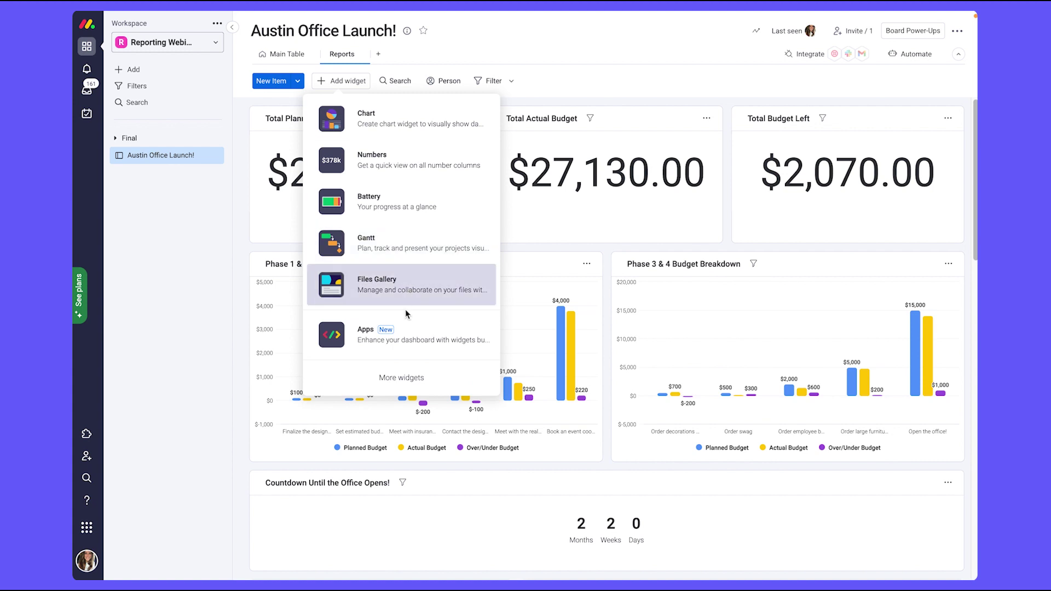
click(408, 375)
text(time)
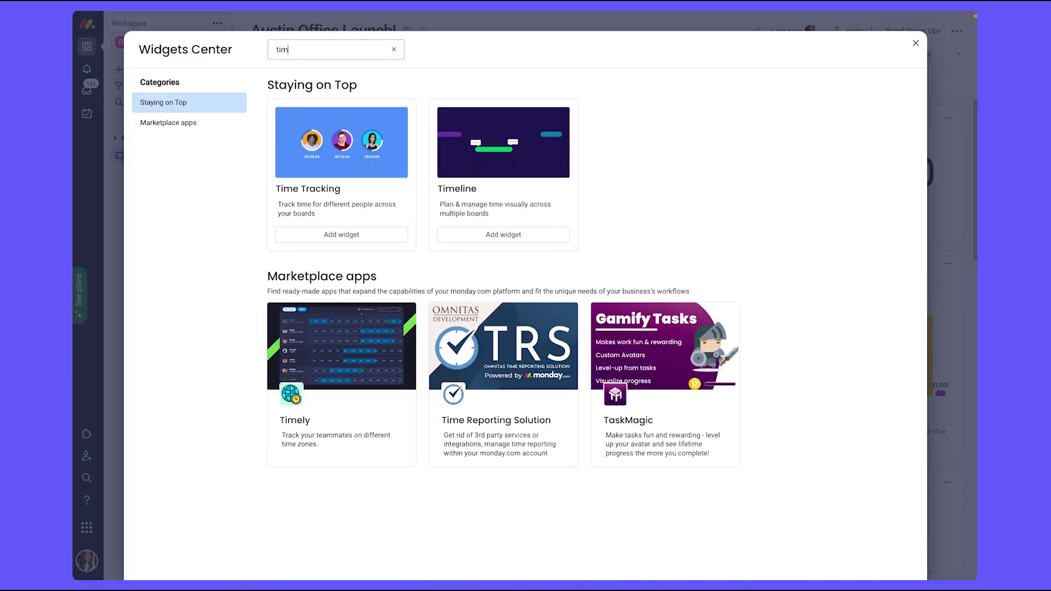
click(305, 236)
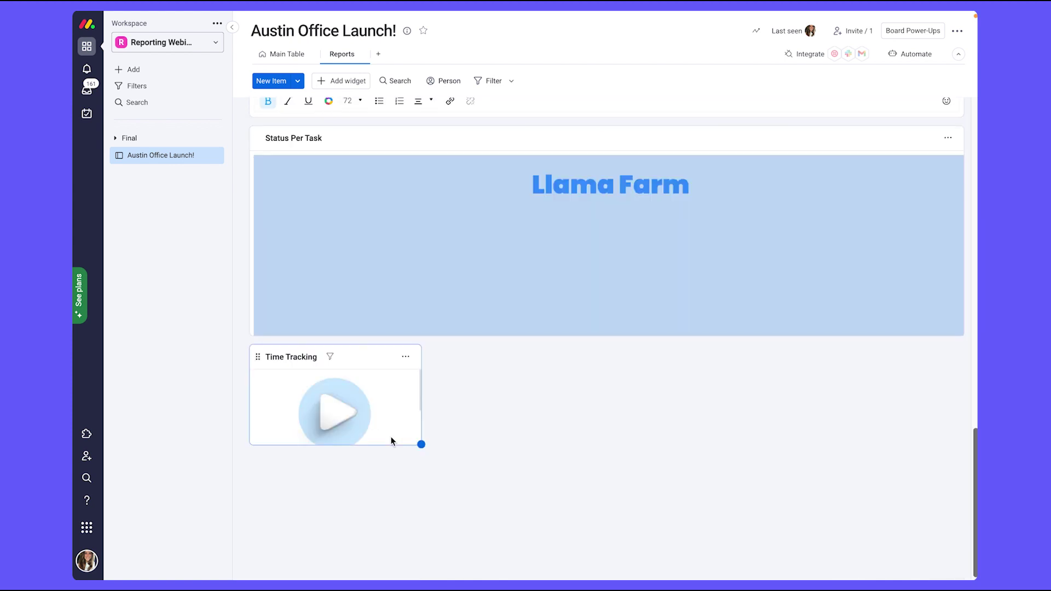
drag(421, 444, 464, 580)
click(436, 356)
click(467, 398)
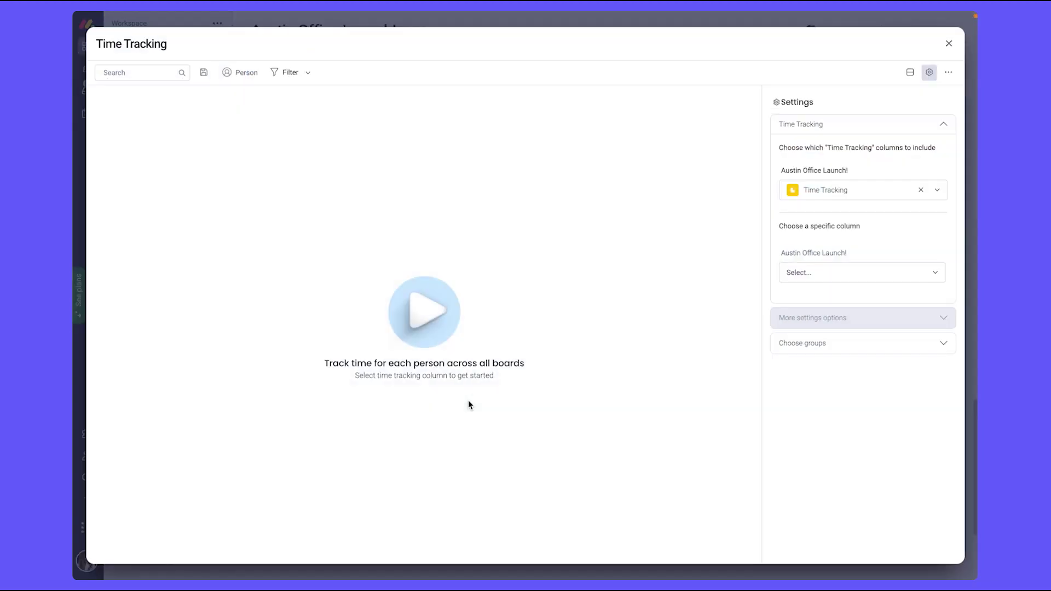
Step: Use the Time Tracking Sessions column with a Months timeframe and a red 200-hour threshold
click(894, 276)
click(855, 303)
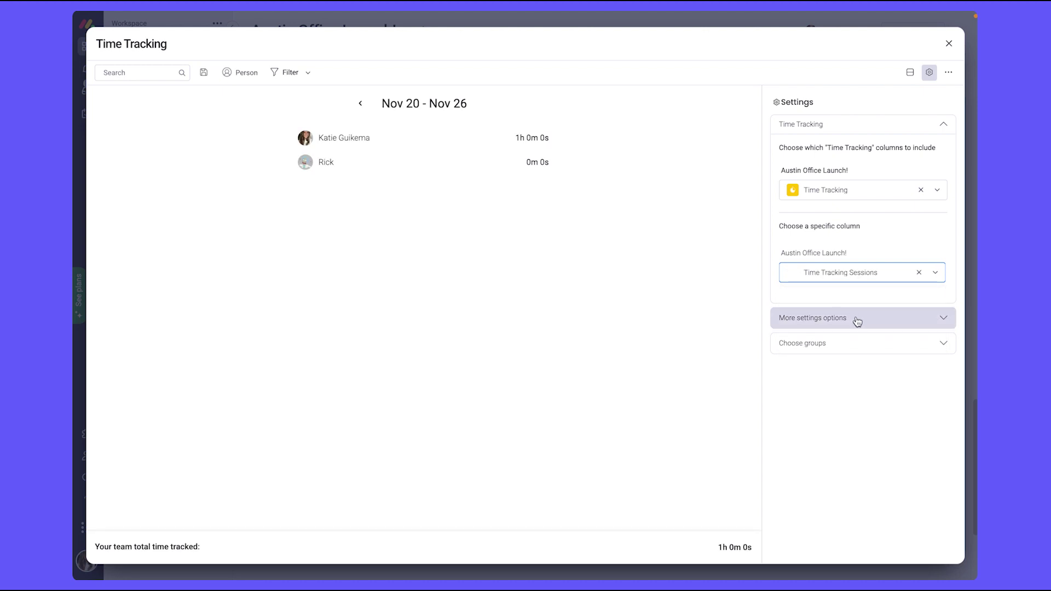
click(856, 318)
click(822, 203)
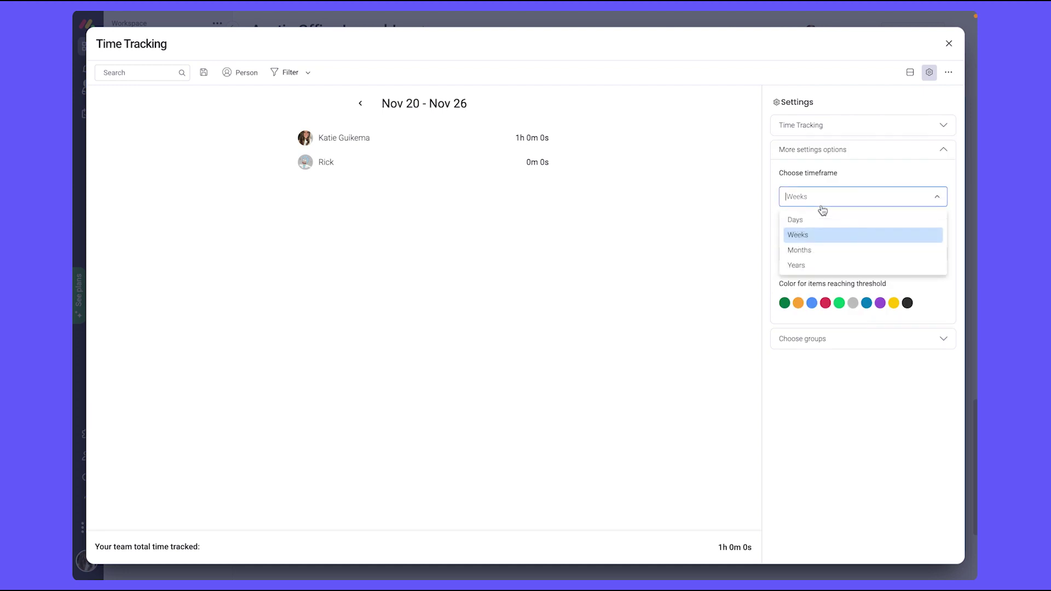
click(816, 250)
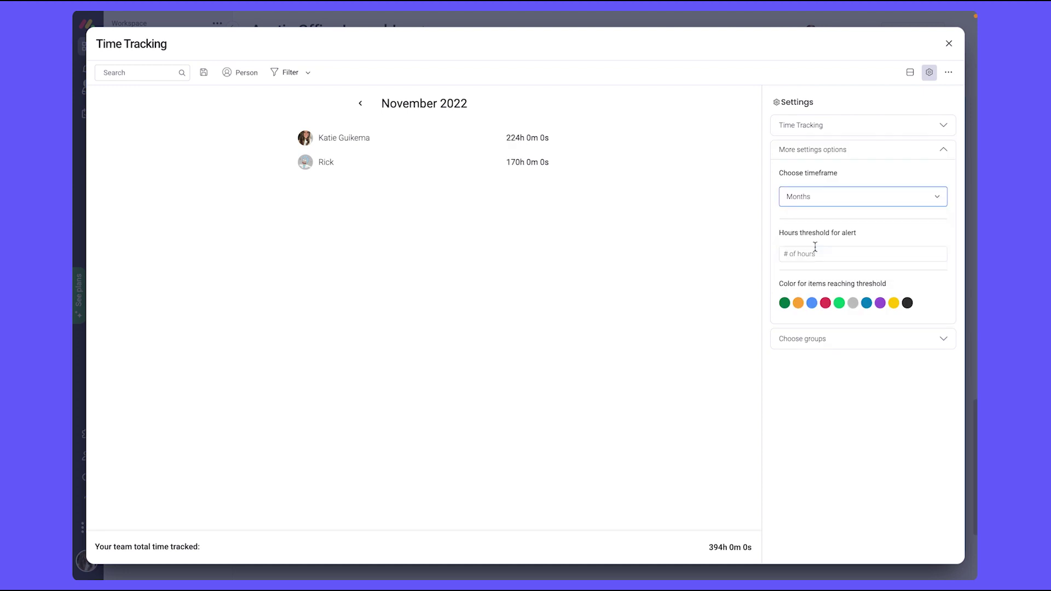
click(851, 206)
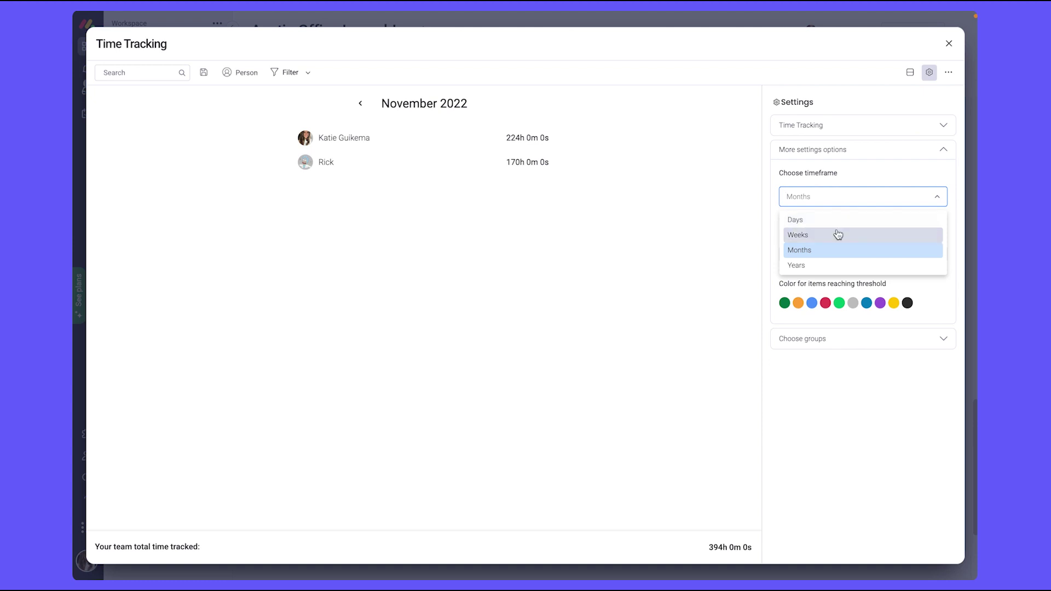
click(863, 174)
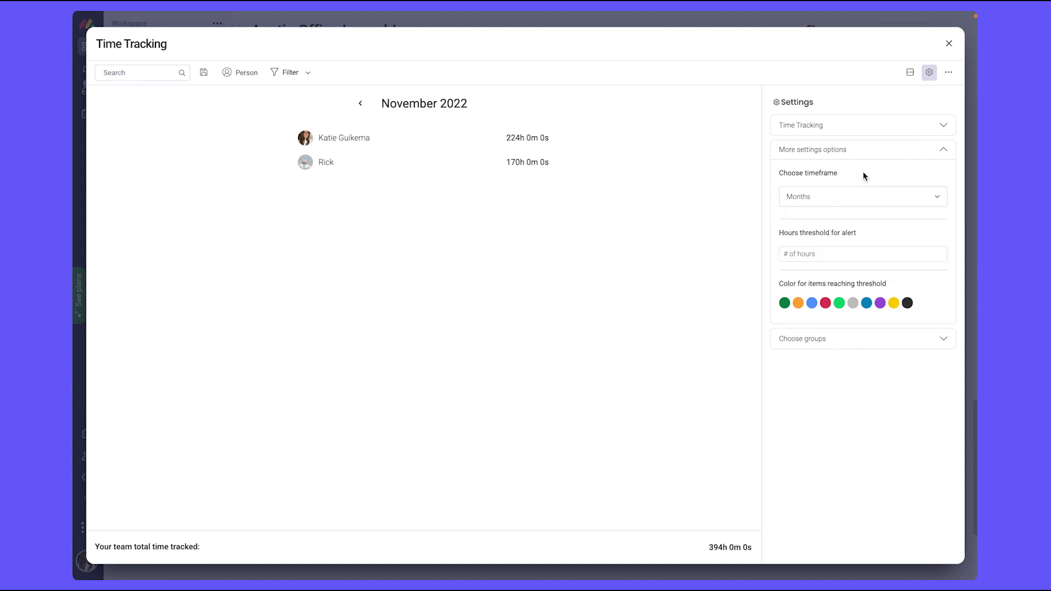
click(796, 257)
text(200)
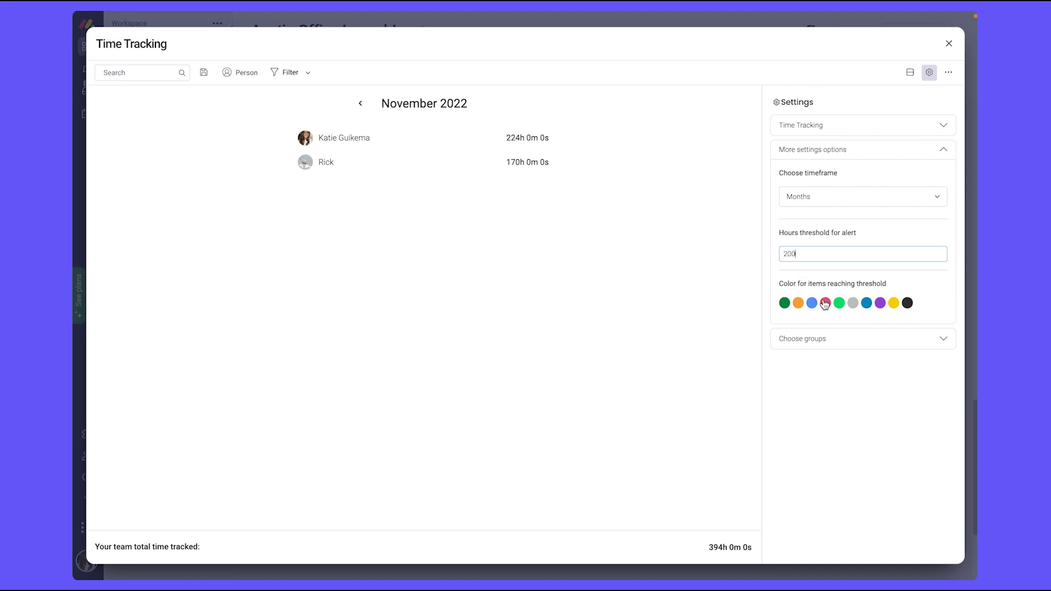
click(826, 303)
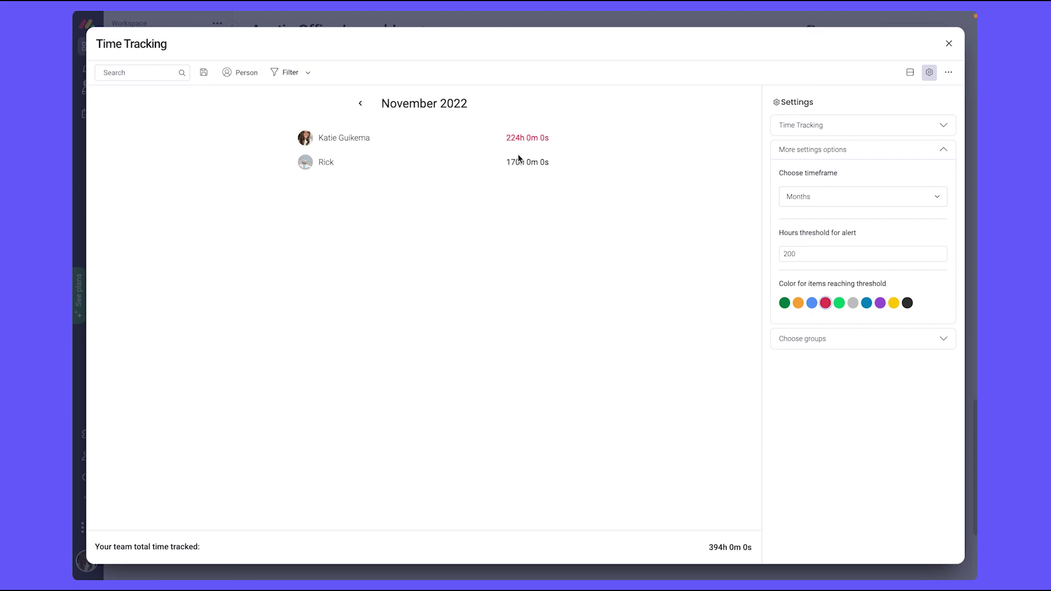
Step: Close the Time Tracking settings and scroll down to the November 2022 per-person totals
click(949, 43)
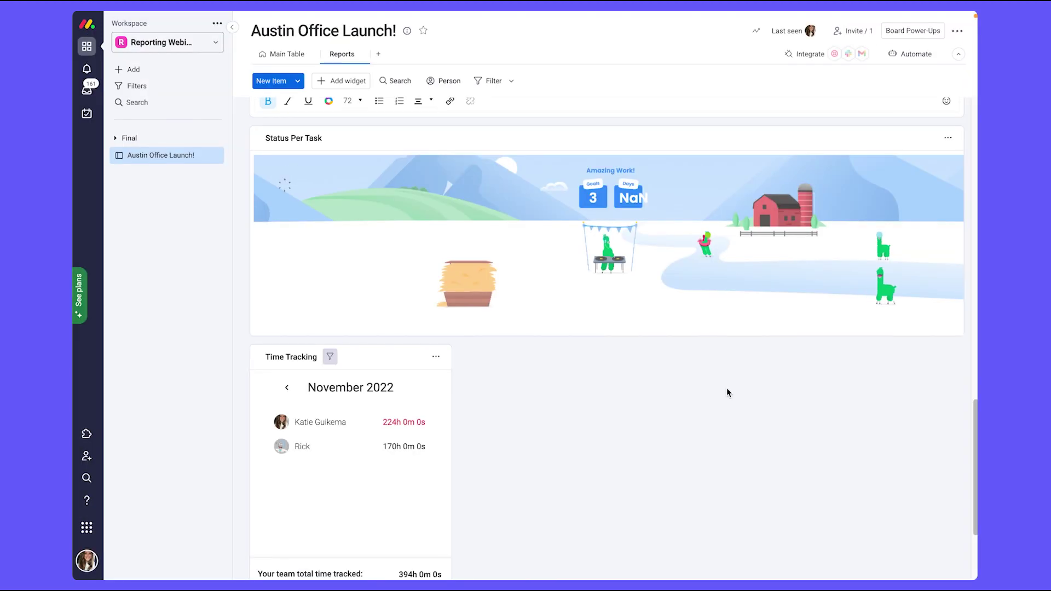
scroll(727, 392, down, 2)
scroll(727, 393, down, 1)
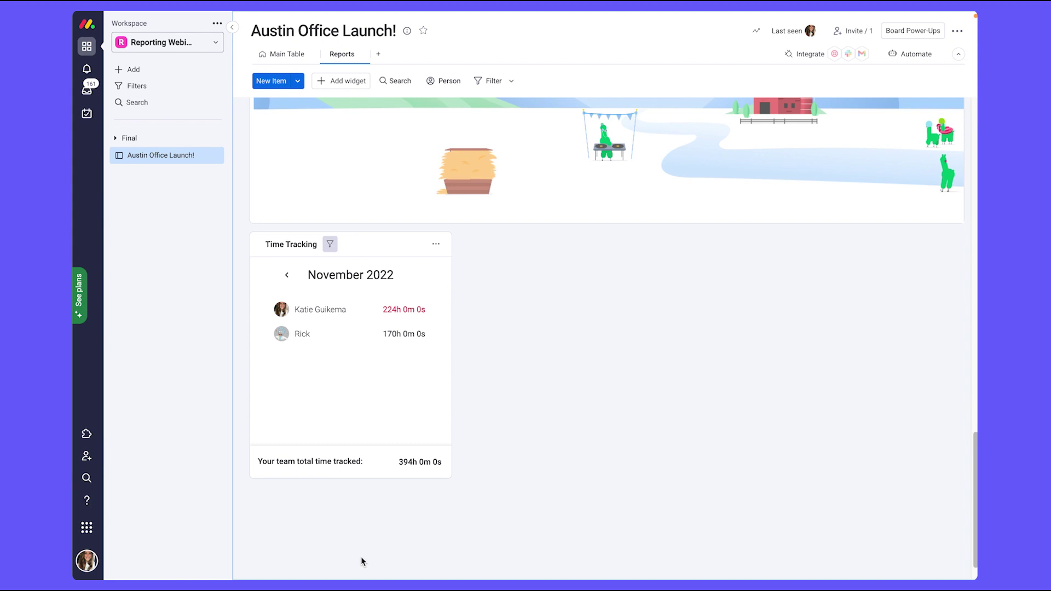
Step: Open the Main Table view showing the phase groups and their hour sums
click(287, 55)
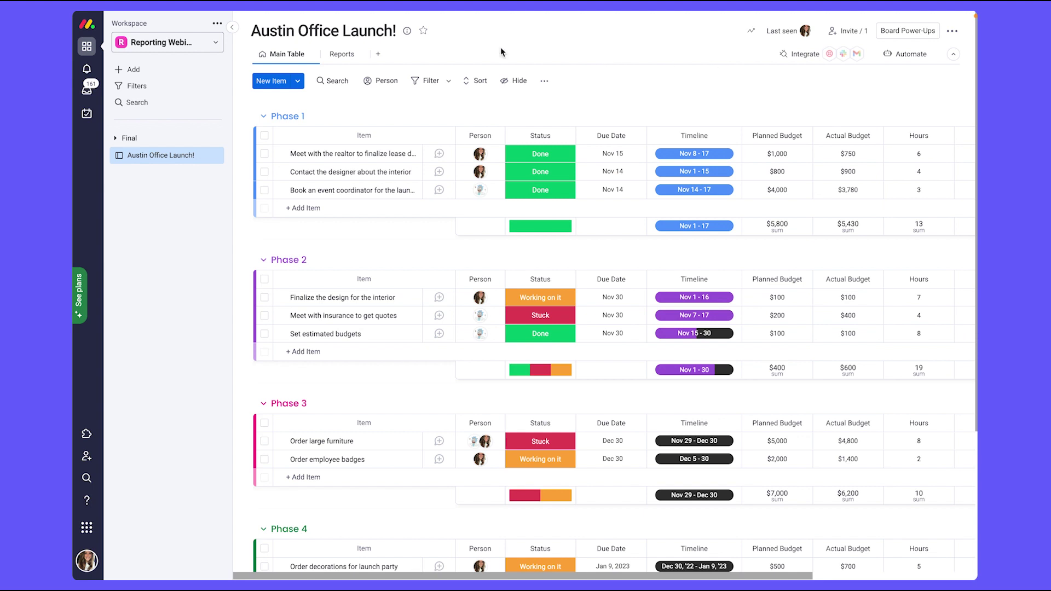
Step: Add a Workload widget to the Reports dashboard from the full widget catalogue
click(341, 54)
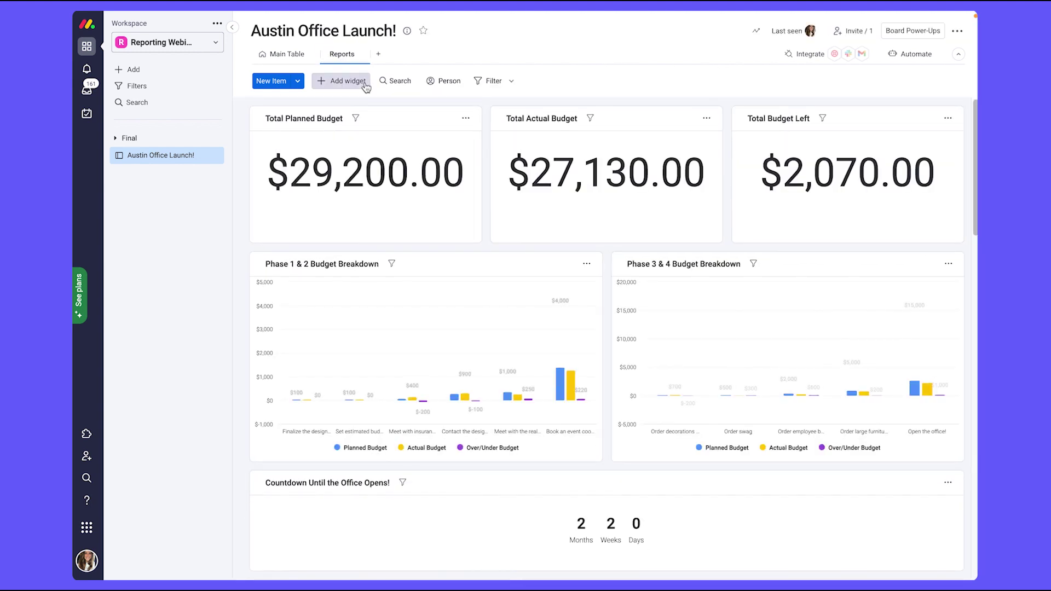
click(364, 82)
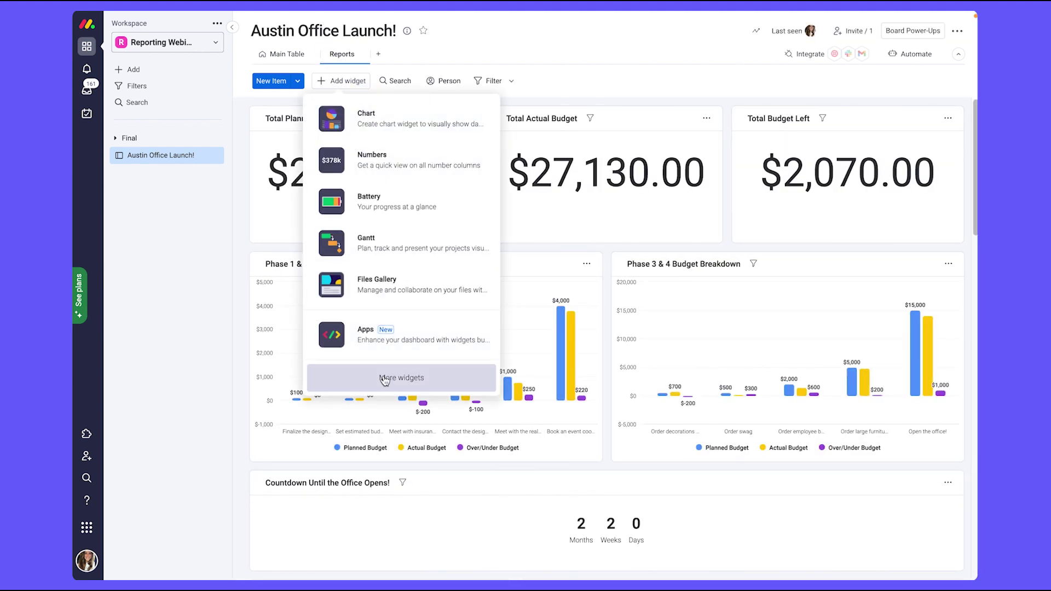
click(385, 379)
text(work)
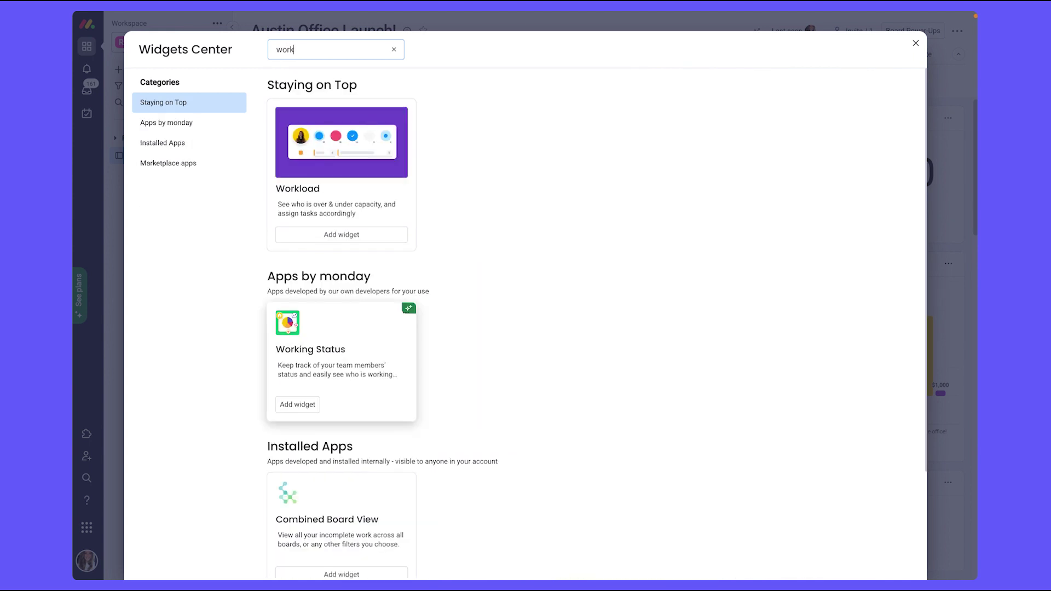
click(361, 235)
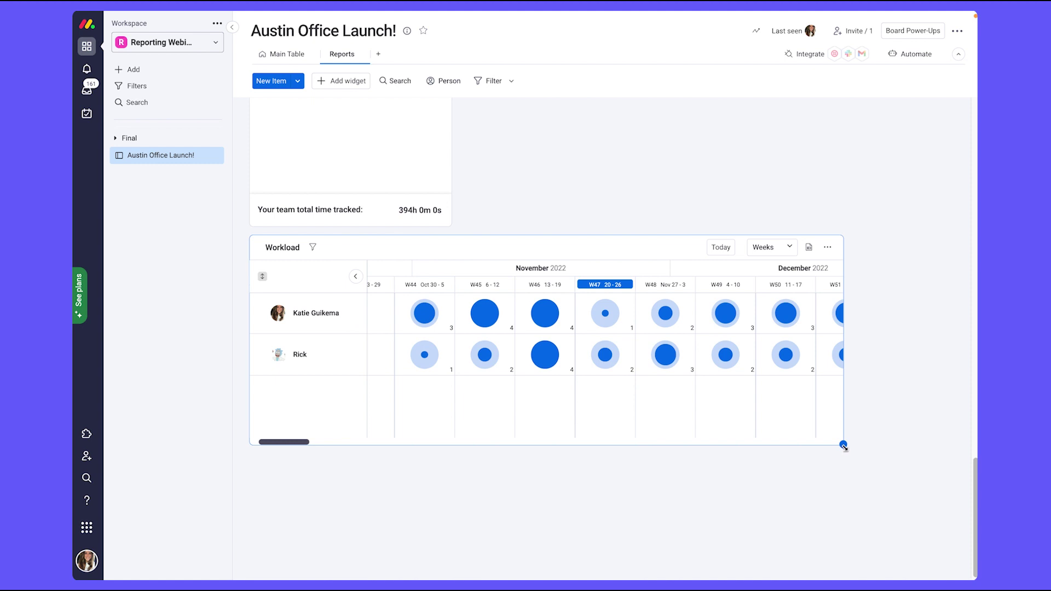
Step: Move the Workload widget beside Time Tracking and widen it to fill that row
drag(841, 444, 661, 452)
drag(259, 255, 476, 237)
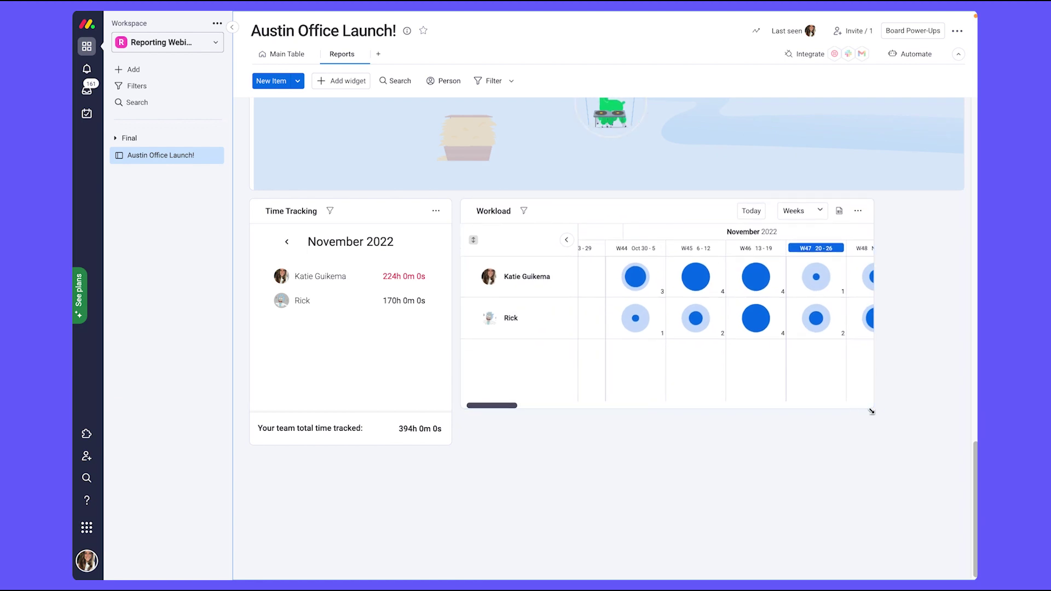
drag(873, 408, 971, 442)
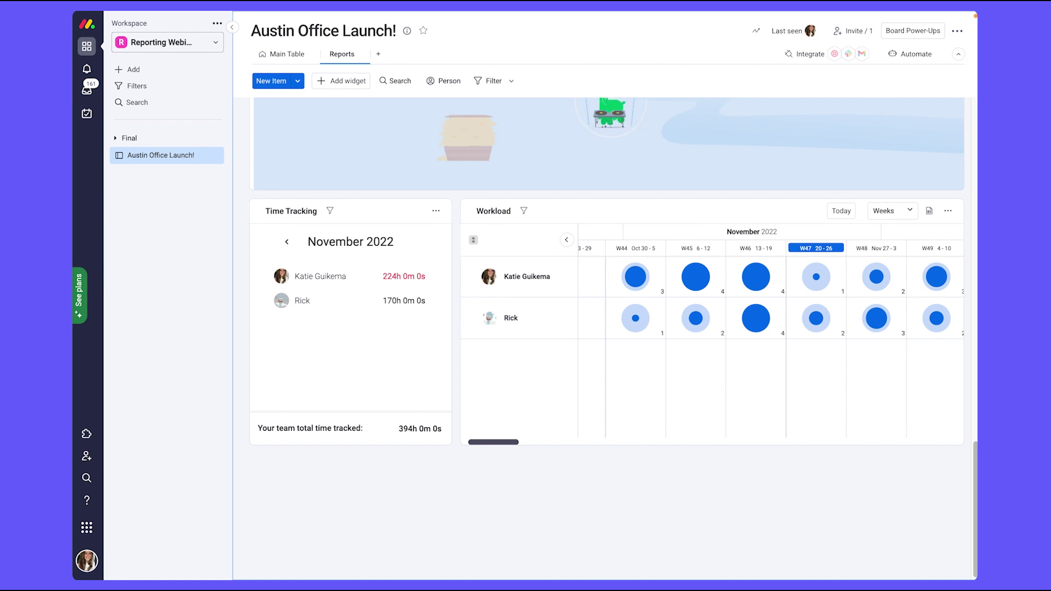
scroll(815, 377, right, 2)
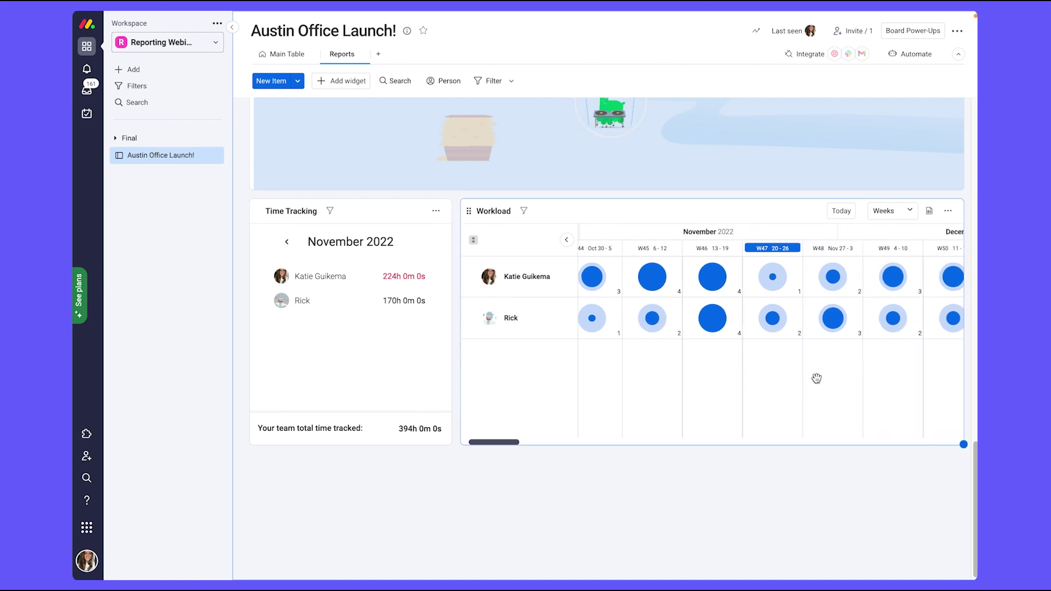
scroll(816, 378, right, 1)
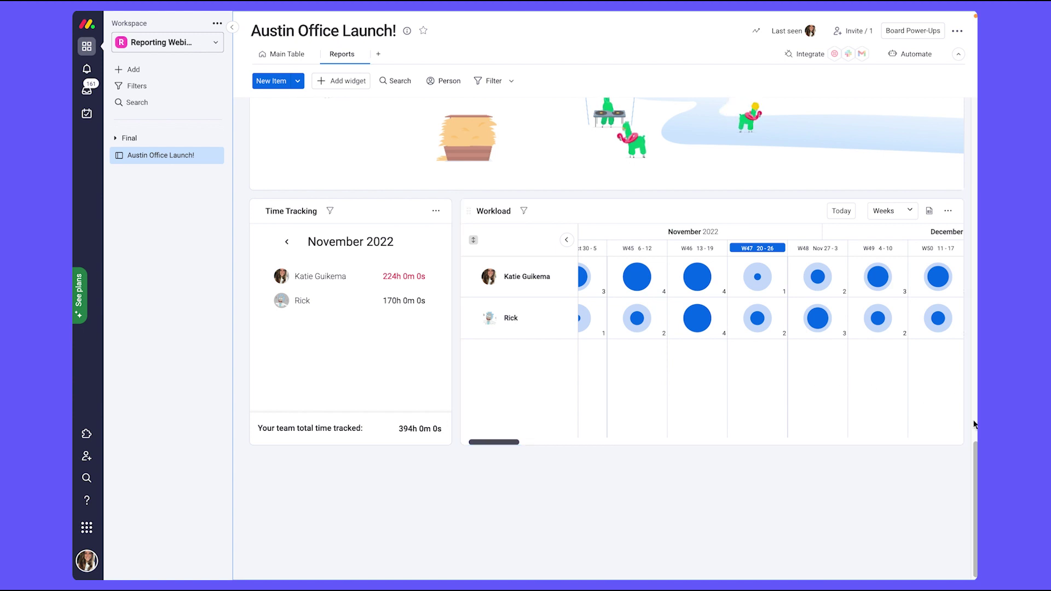
drag(976, 475, 964, 105)
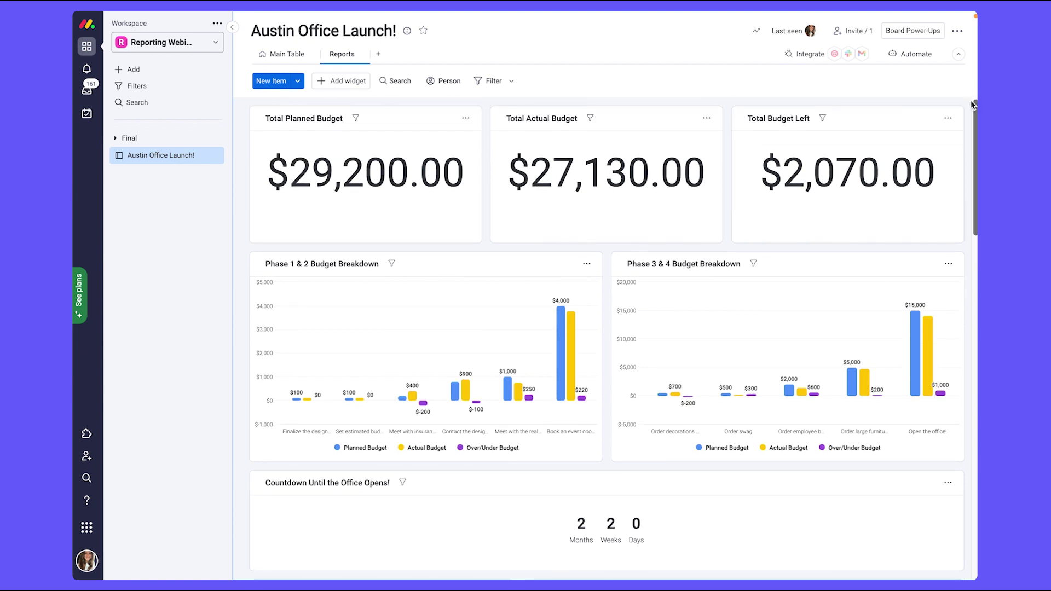
mouse_move(949, 108)
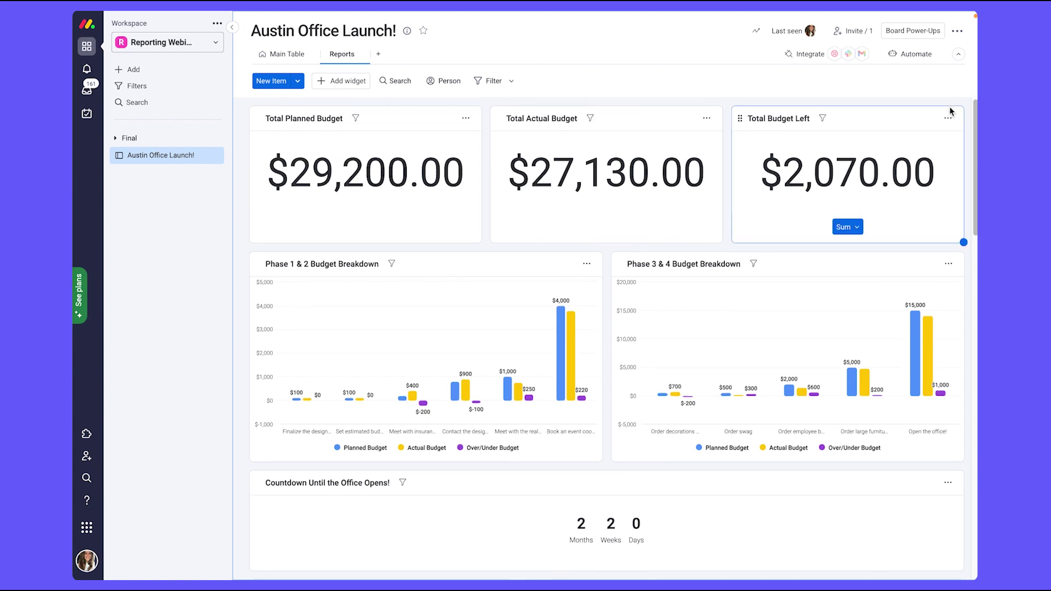